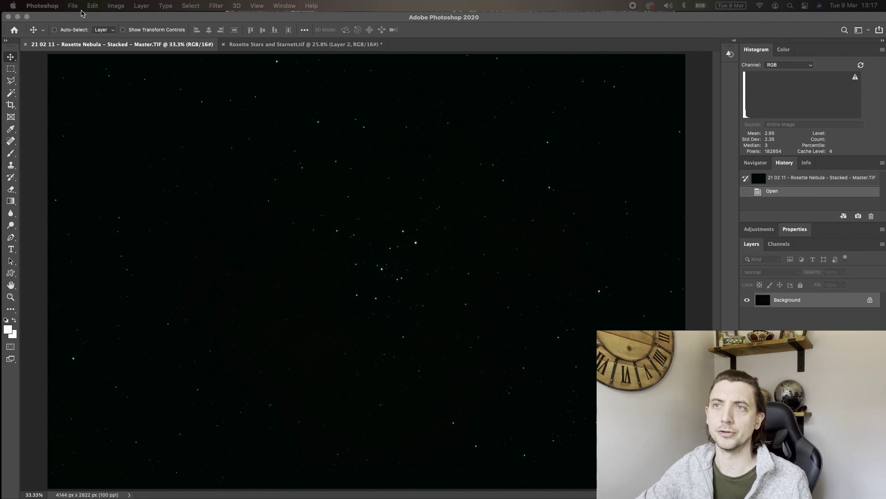
# Step: Stretch the nebula stack with an Arcsinh Curves preset
pyautogui.click(115, 19)
pyautogui.click(115, 6)
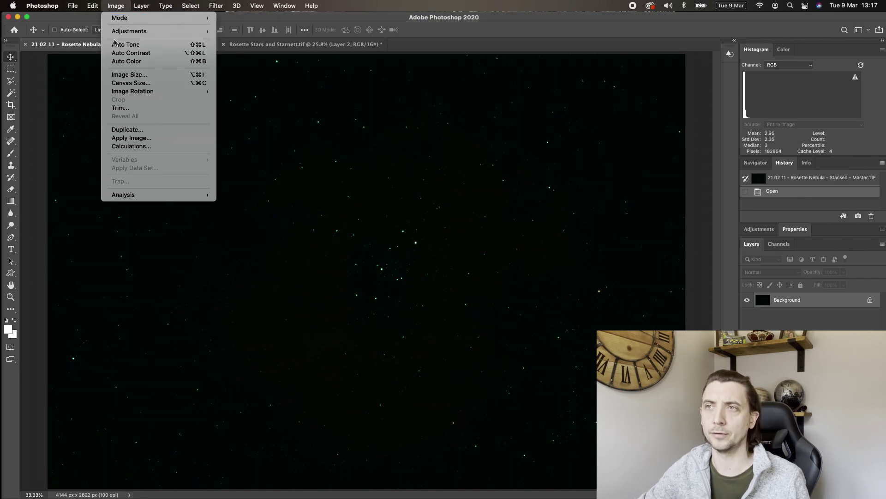
pyautogui.moveTo(138, 31)
pyautogui.click(255, 48)
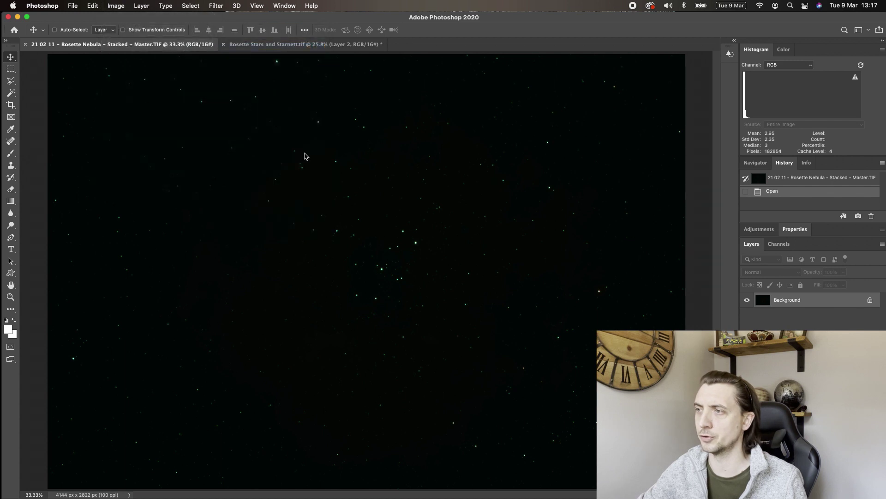
pyautogui.click(576, 216)
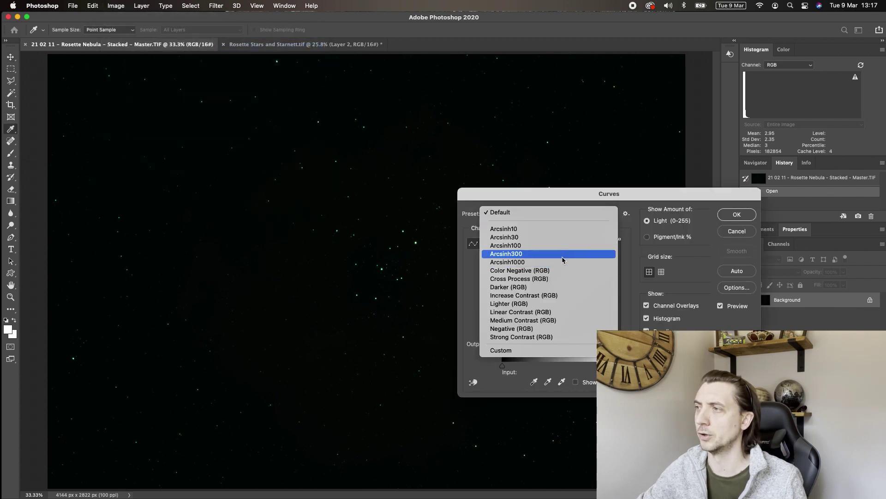
pyautogui.click(573, 259)
pyautogui.click(738, 214)
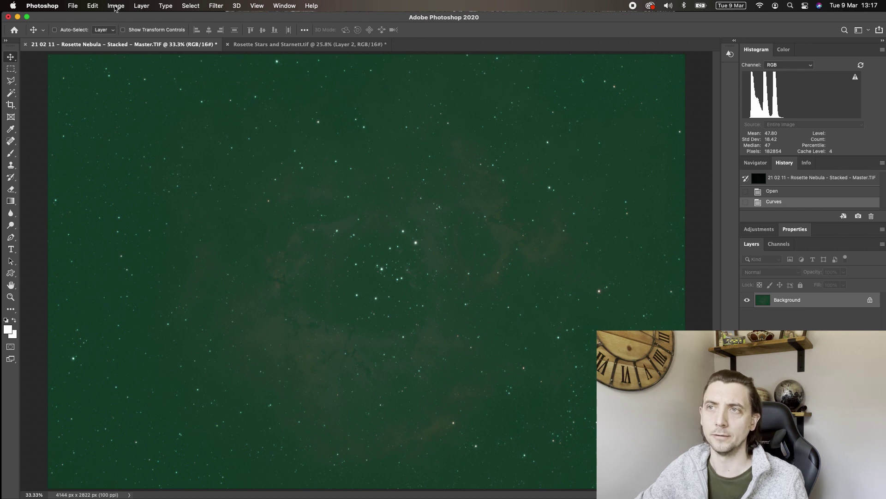
# Step: Remove the green cast with Color Balance (Magenta −98, Yellow −54), checking the colour-channel histogram
pyautogui.click(115, 6)
pyautogui.moveTo(137, 32)
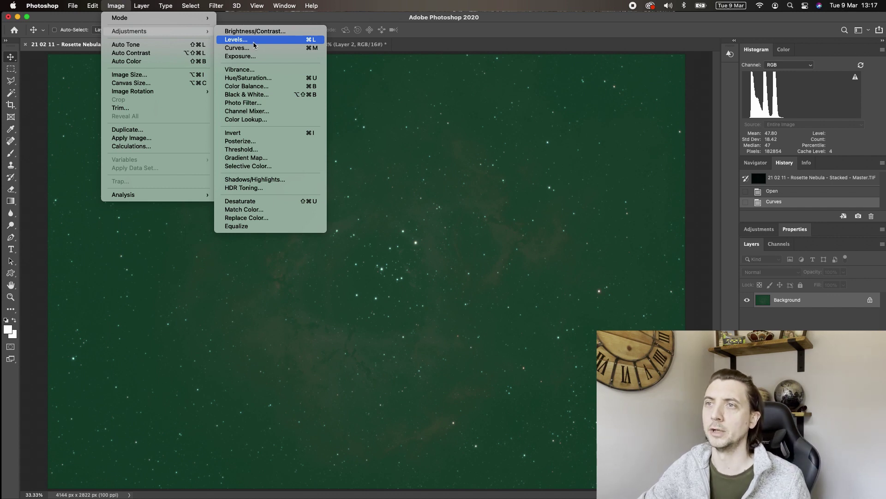
pyautogui.click(249, 87)
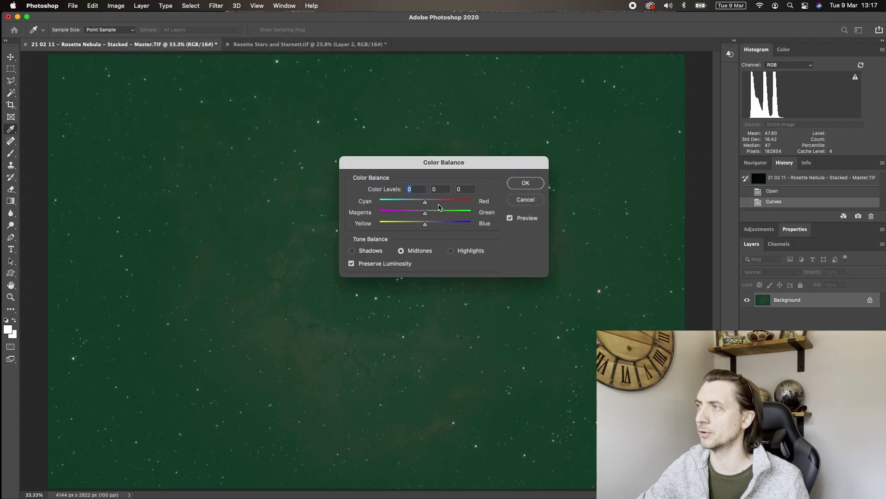
pyautogui.click(788, 65)
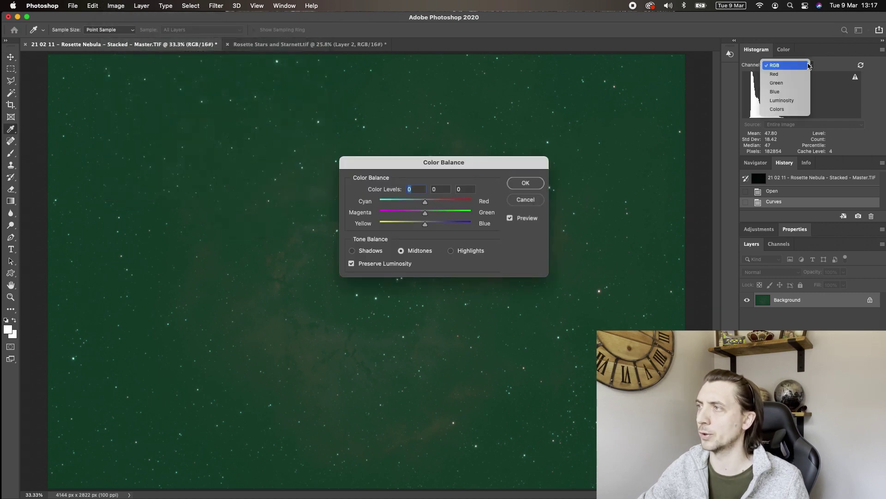
pyautogui.click(791, 109)
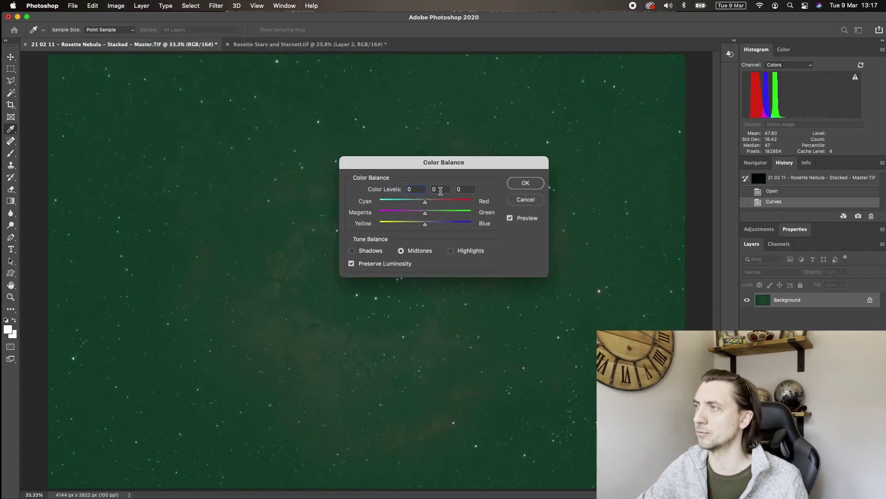
pyautogui.moveTo(425, 213); pyautogui.dragTo(395, 225)
pyautogui.click(525, 184)
# Step: Apply a second Curves stretch with the Arcsinh300 preset
pyautogui.press('v')
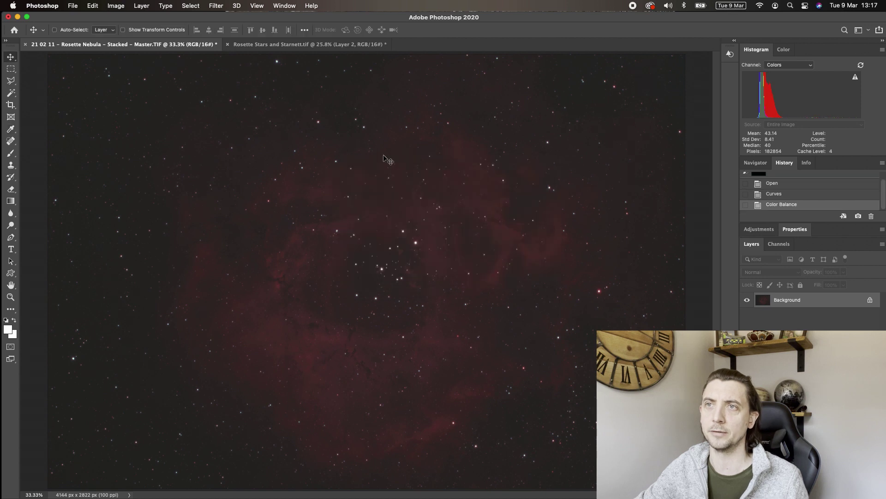
pyautogui.click(116, 5)
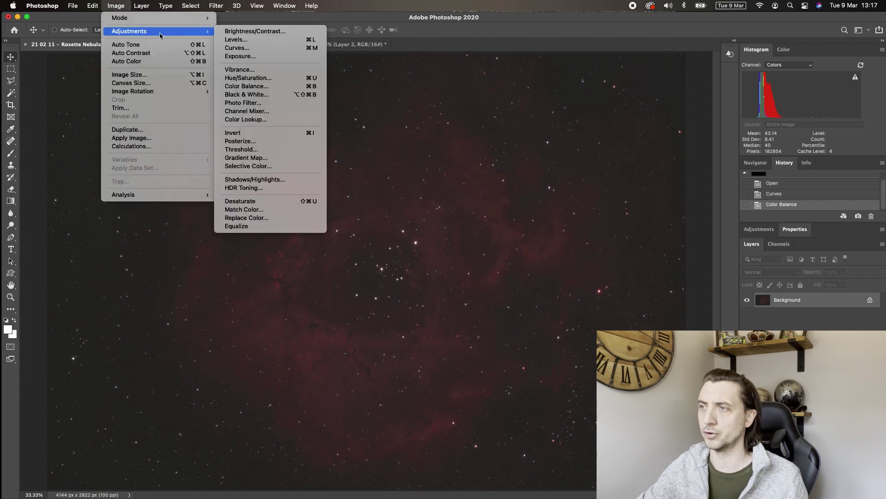
pyautogui.click(251, 48)
pyautogui.click(573, 214)
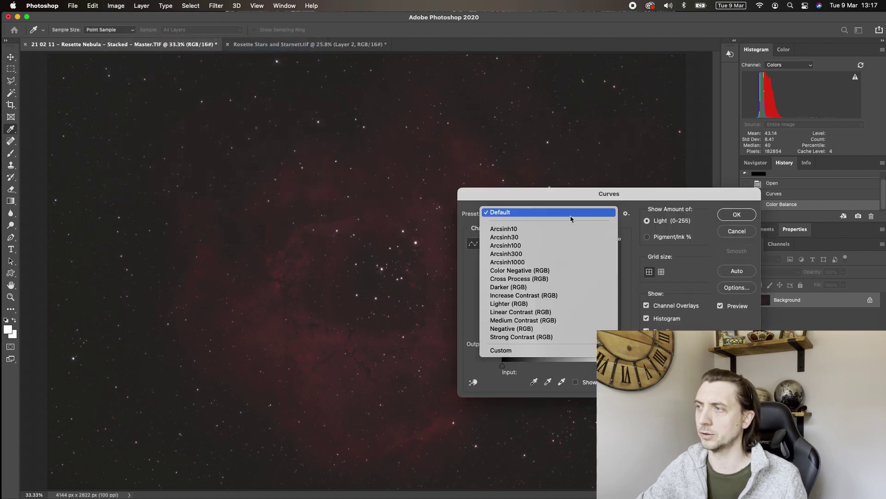
pyautogui.click(524, 246)
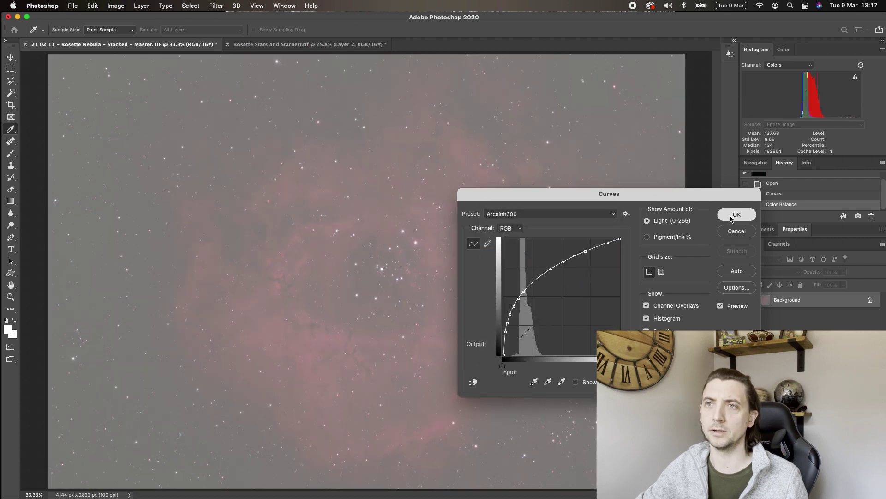
pyautogui.click(737, 214)
# Step: Raise the Levels black input to 120 to darken the sky background
pyautogui.click(116, 5)
pyautogui.moveTo(139, 30)
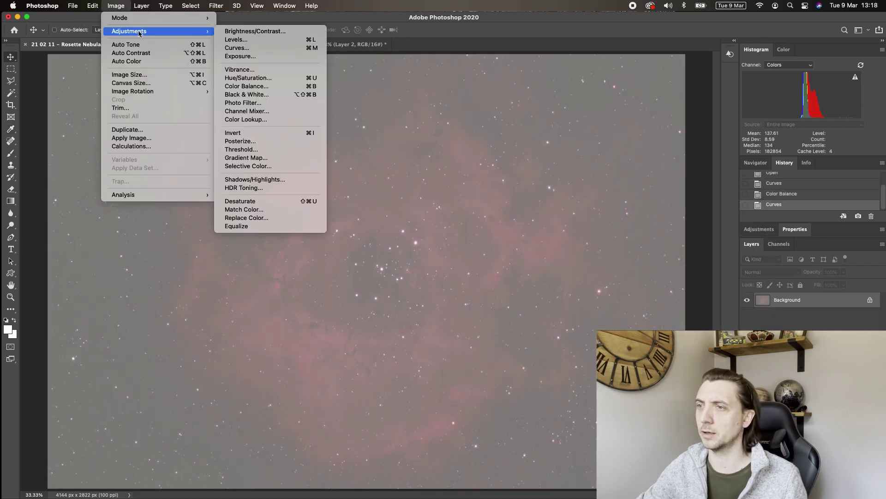
pyautogui.click(249, 40)
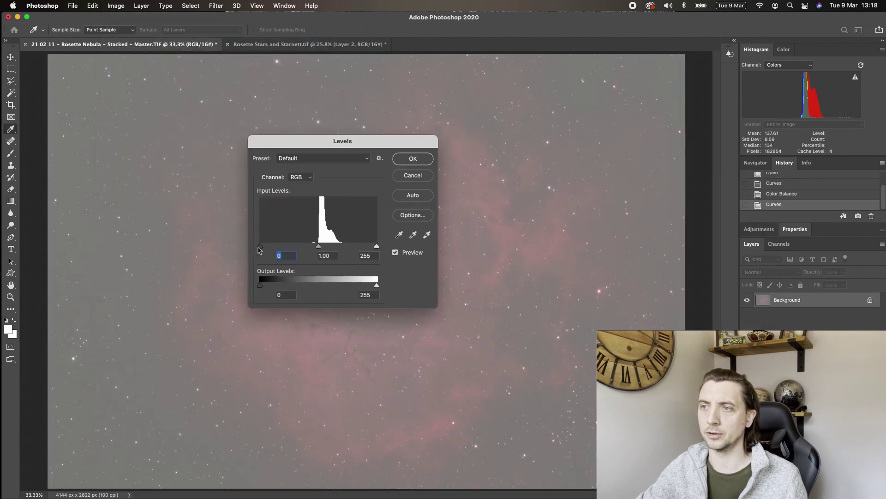
pyautogui.moveTo(260, 246); pyautogui.dragTo(317, 249)
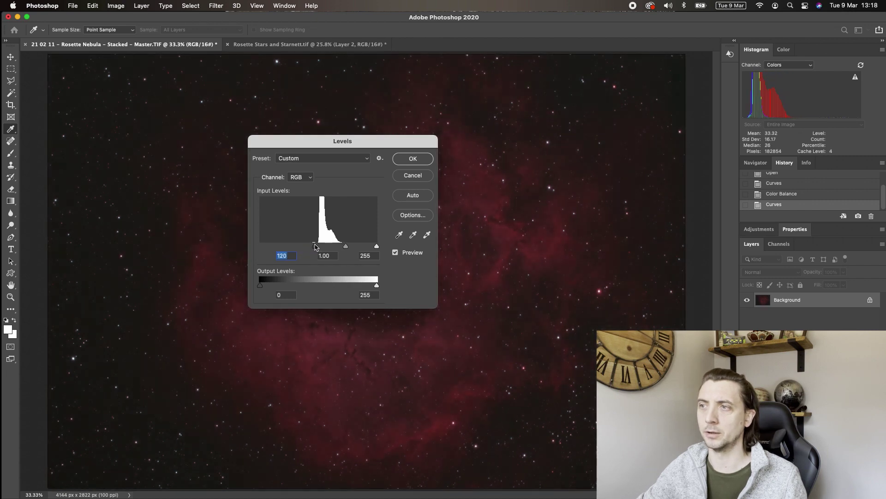
pyautogui.click(415, 160)
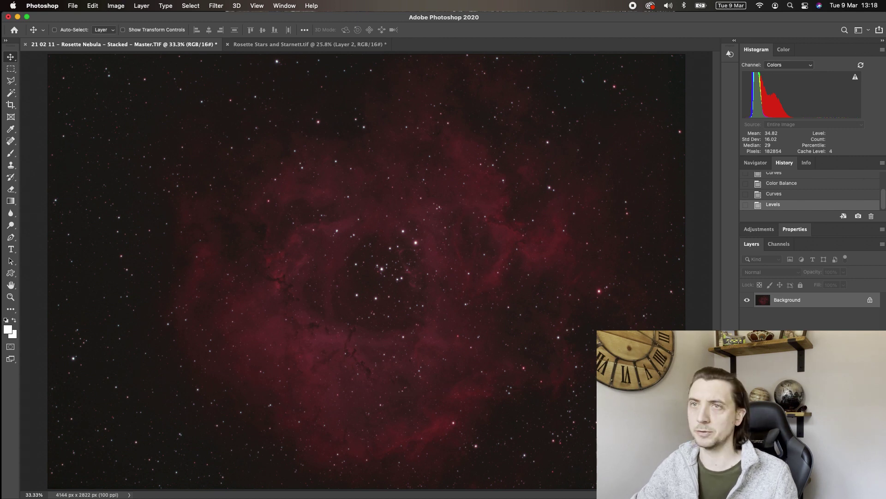
# Step: Save the image as TIFF rgb_test5.tif in Desktop > StarNet_MacOS, replacing the existing file
pyautogui.click(72, 6)
pyautogui.click(92, 106)
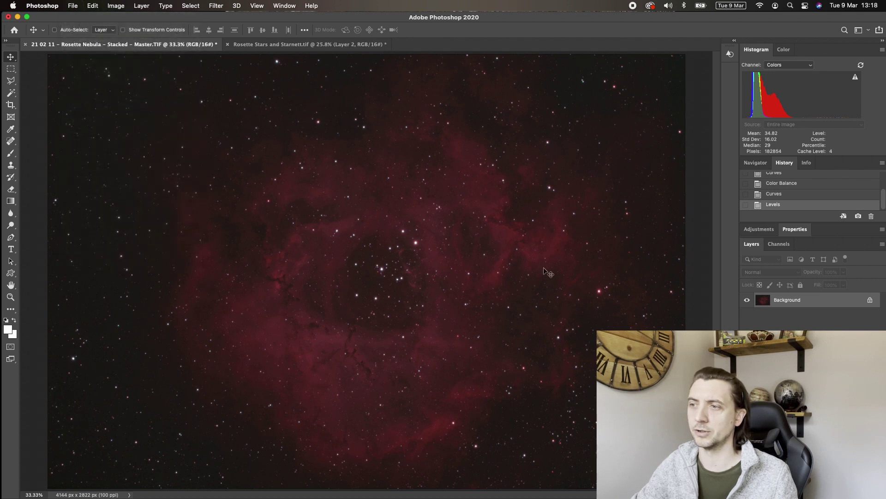
pyautogui.click(498, 349)
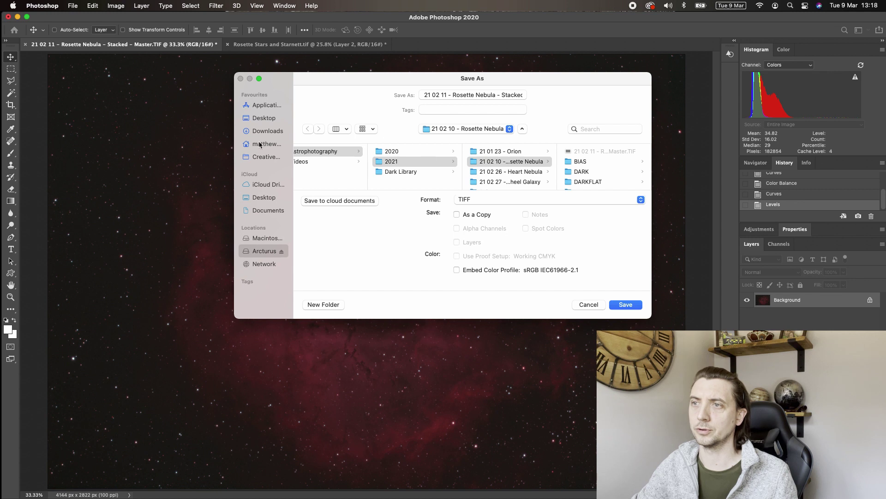
pyautogui.click(259, 119)
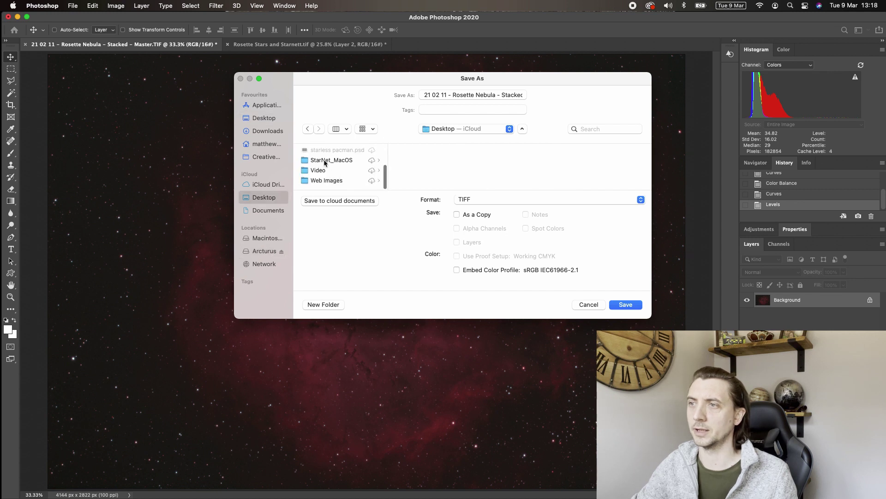
pyautogui.click(325, 161)
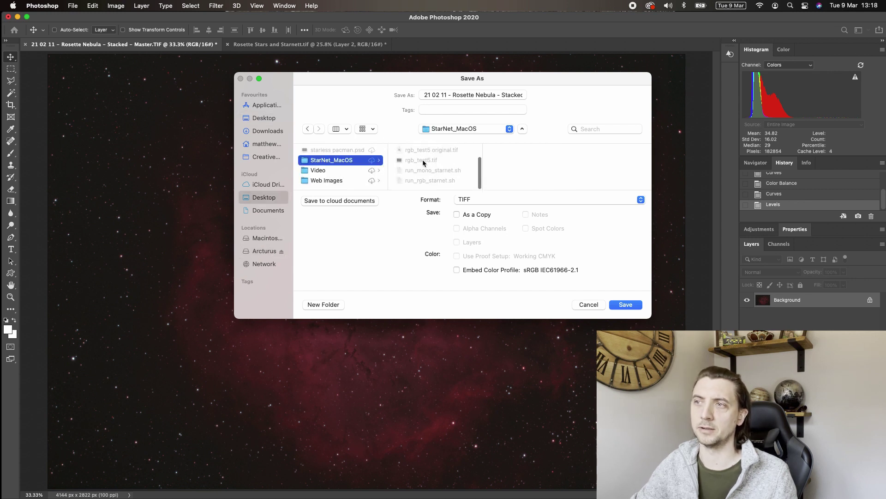
pyautogui.click(422, 161)
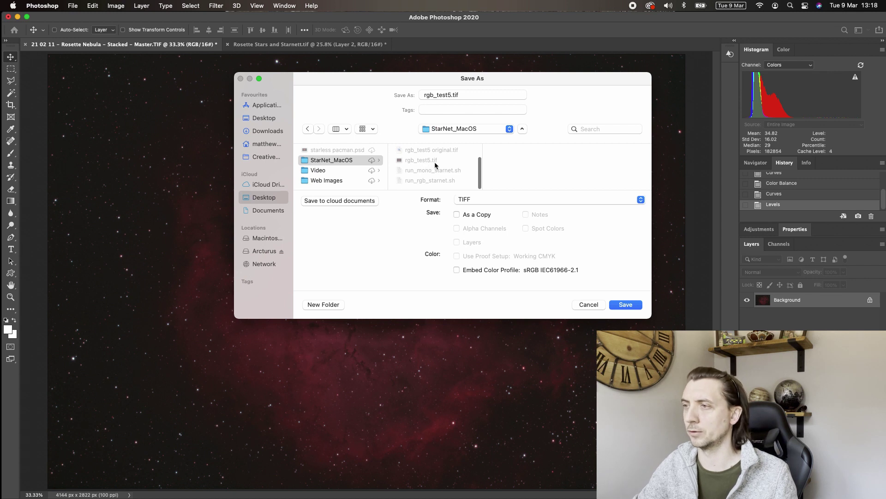
pyautogui.click(626, 304)
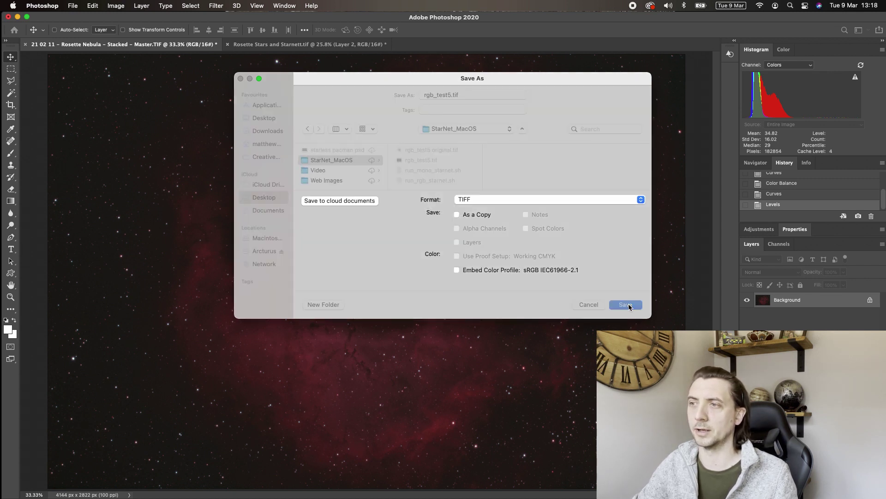
pyautogui.click(470, 243)
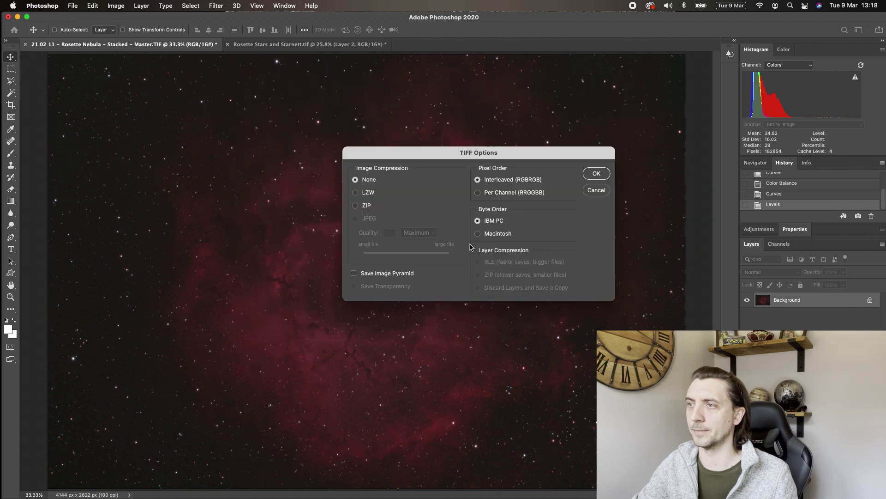
# Step: Finish the TIFF save, then run run_rgb_starnet.sh in Terminal by dragging it from Finder
pyautogui.click(595, 174)
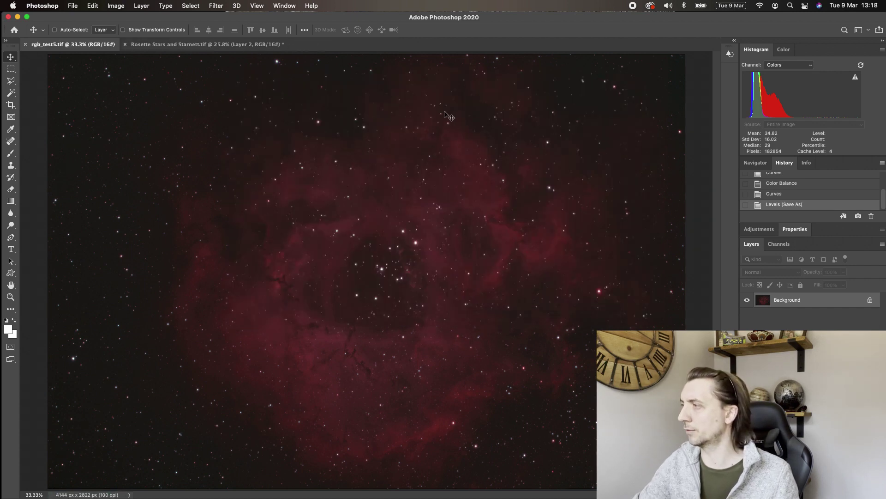
pyautogui.press('super+Tab')
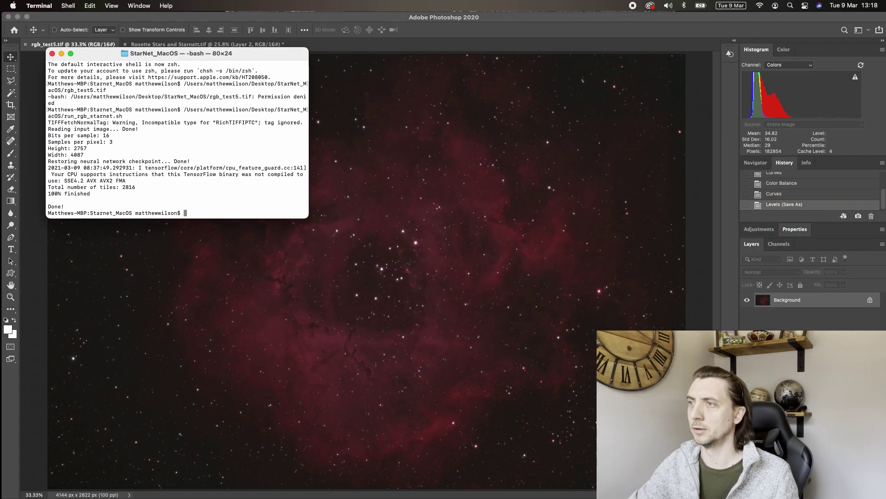
pyautogui.press('super+Tab')
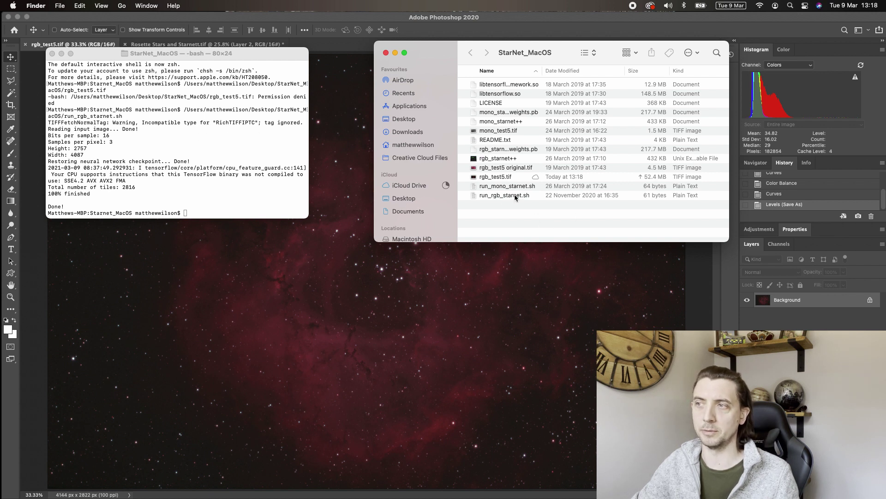
pyautogui.moveTo(508, 200); pyautogui.dragTo(218, 213)
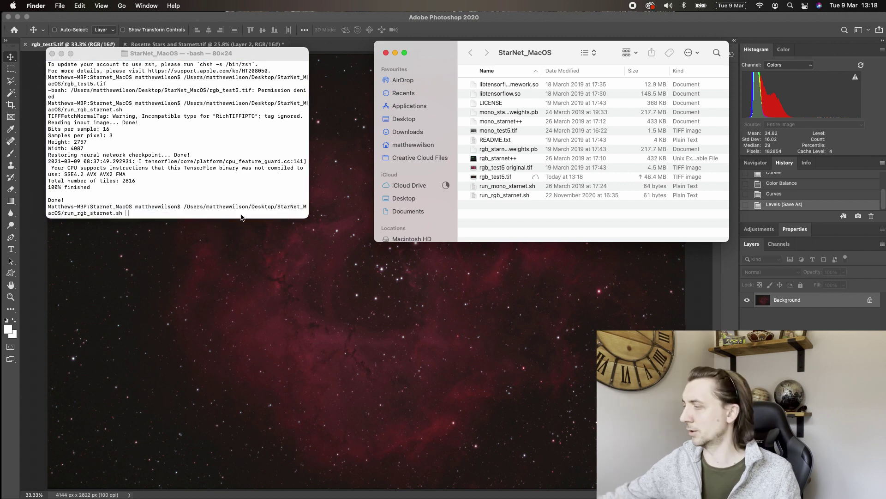
pyautogui.click(159, 213)
pyautogui.press('Return')
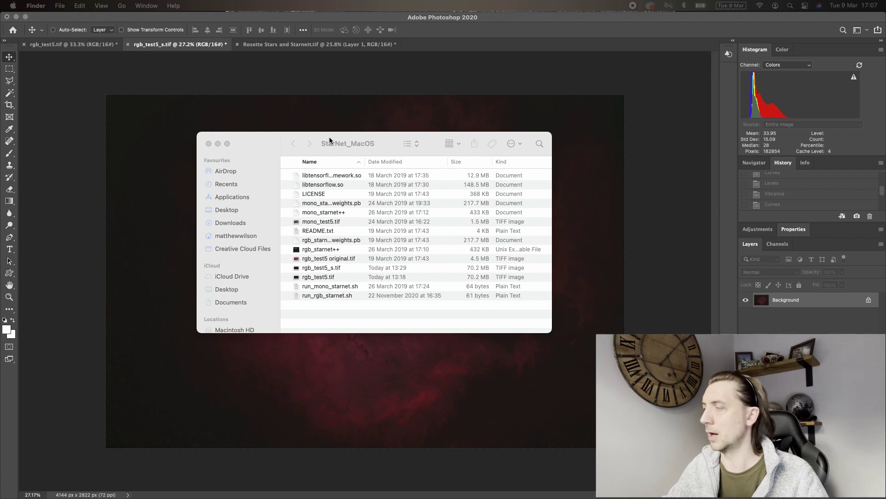
# Step: Close the StarNet_MacOS Finder window and scroll around the starless rgb_test5_s.tif to inspect it
pyautogui.press('super+w')
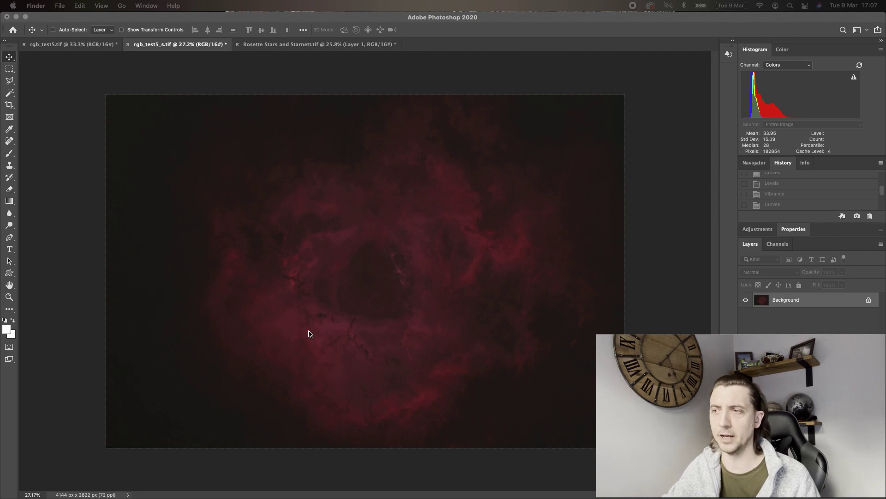
pyautogui.scroll(5, 200, 332)
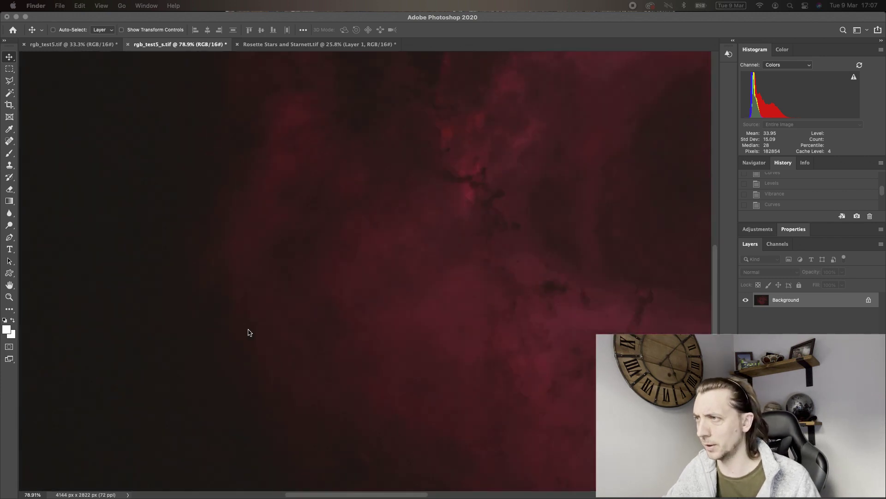
pyautogui.scroll(-2, 289, 331)
pyautogui.hscroll(5, 297, 329)
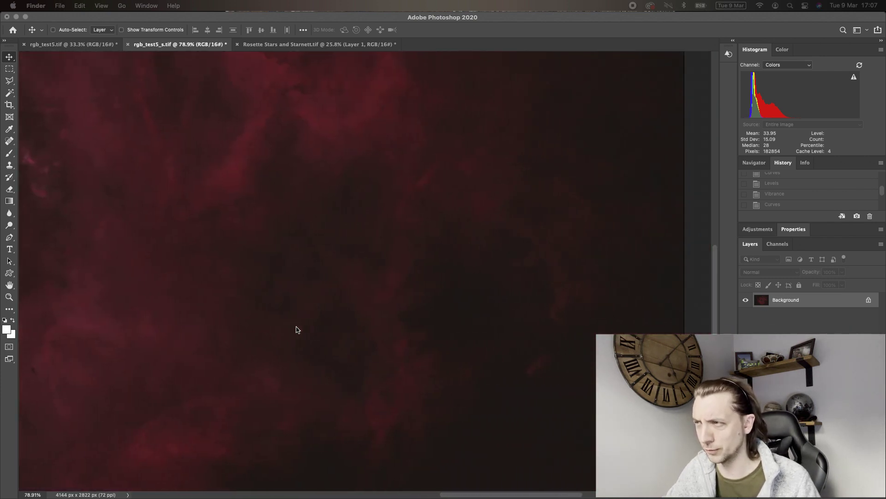
pyautogui.scroll(-3, 297, 329)
pyautogui.scroll(-2, 297, 329)
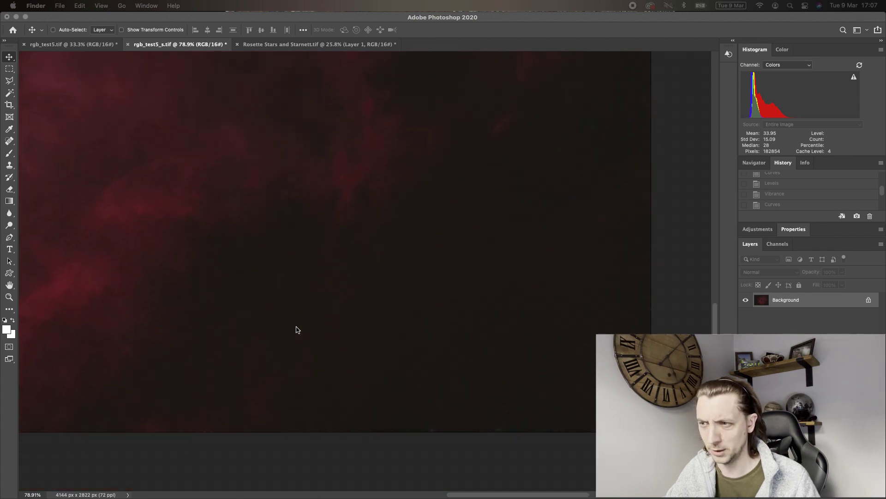
pyautogui.scroll(3, 281, 341)
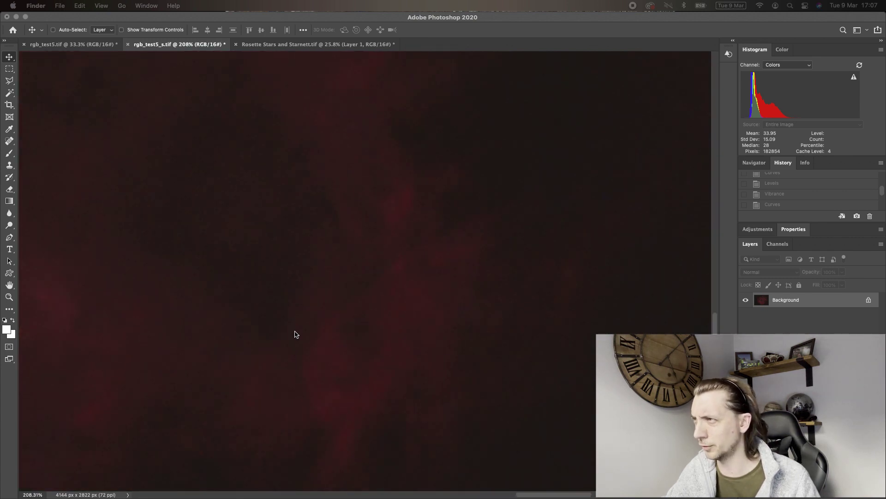
pyautogui.hscroll(4, 289, 331)
pyautogui.hscroll(2, 287, 332)
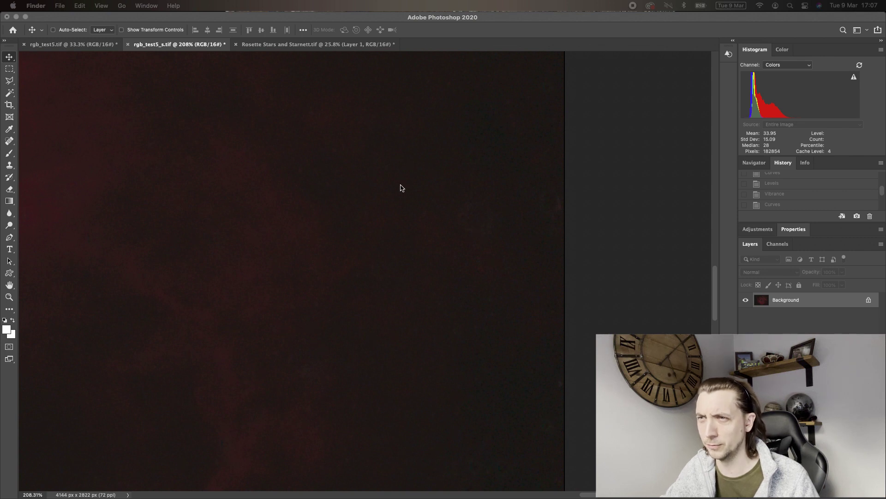
# Step: Clone Stamp clean background over the blemishes along the right and lower-right edges
pyautogui.click(10, 166)
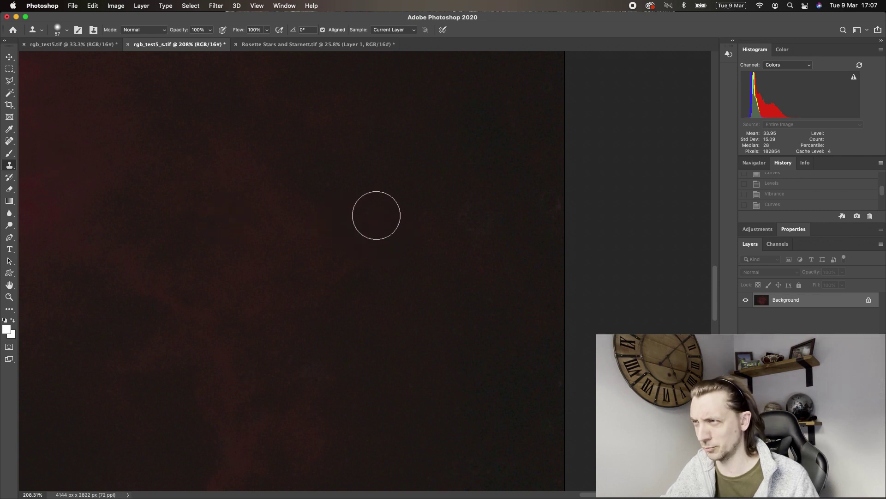
pyautogui.keyDown('alt'); pyautogui.click(386, 211); pyautogui.keyUp('alt')
pyautogui.moveTo(469, 212); pyautogui.dragTo(475, 223)
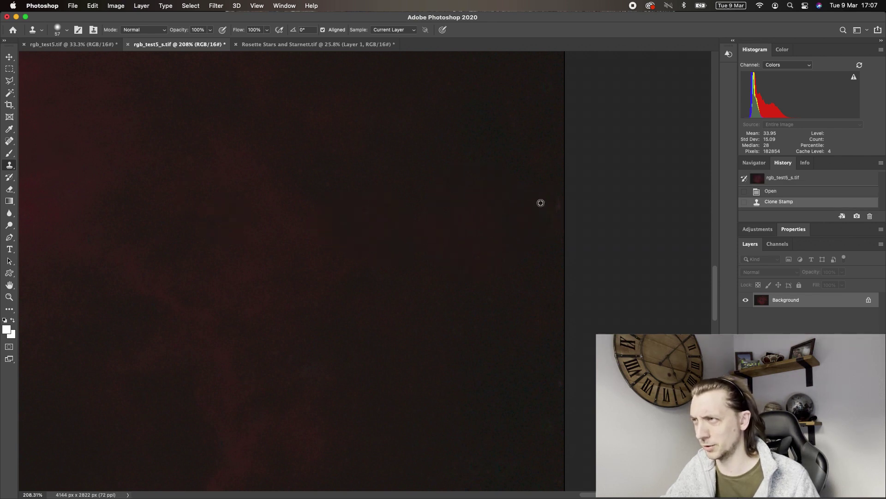
pyautogui.moveTo(541, 205); pyautogui.dragTo(519, 271)
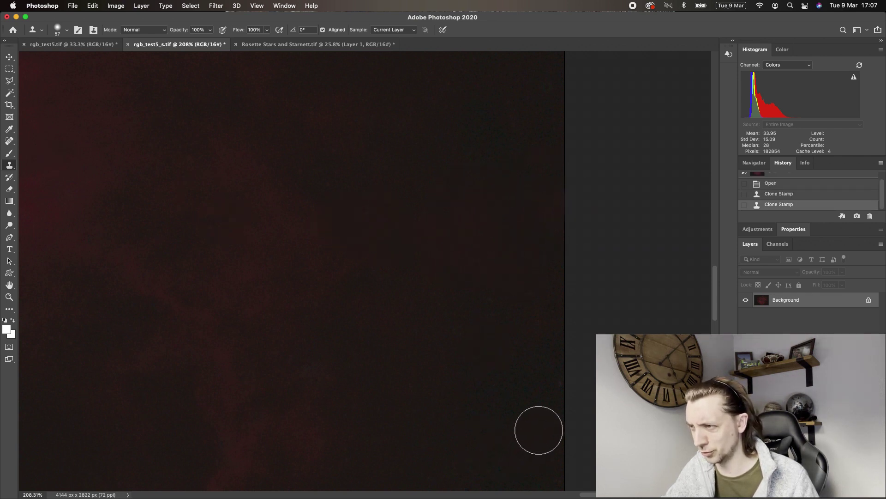
pyautogui.click(463, 466)
pyautogui.click(487, 455)
pyautogui.click(494, 306)
pyautogui.moveTo(538, 343)
pyautogui.mouseDown()
pyautogui.moveTo(546, 384)
pyautogui.moveTo(515, 393)
pyautogui.moveTo(492, 445)
pyautogui.moveTo(563, 407)
pyautogui.mouseUp()
# Step: Review the touch-ups, then compare documents and end on the starry rgb_test5.tif
pyautogui.scroll(5, 480, 199)
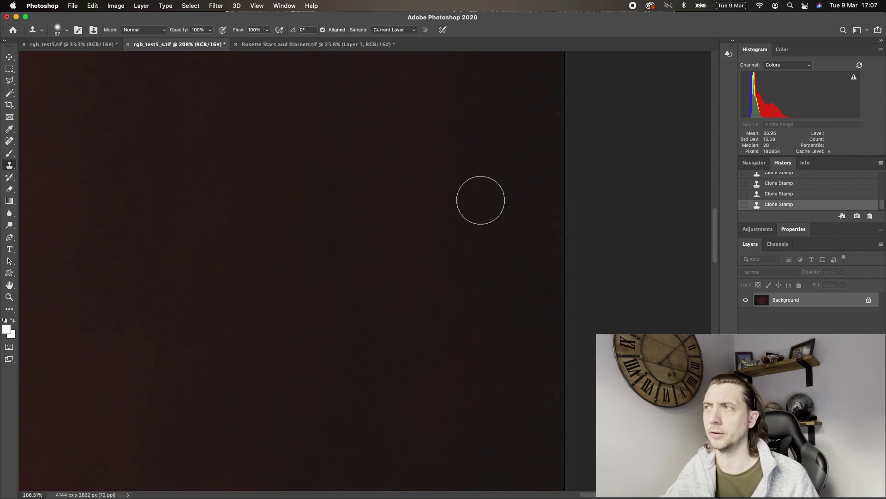
pyautogui.scroll(10, 480, 200)
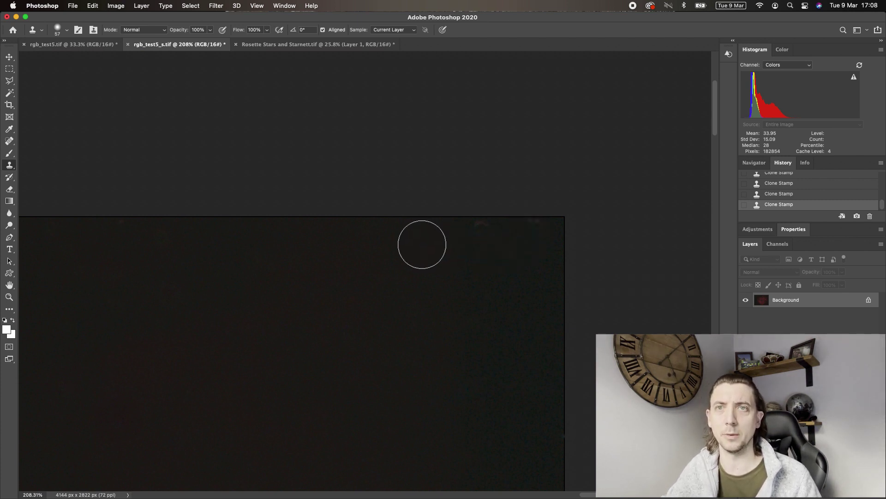
pyautogui.scroll(-5, 423, 242)
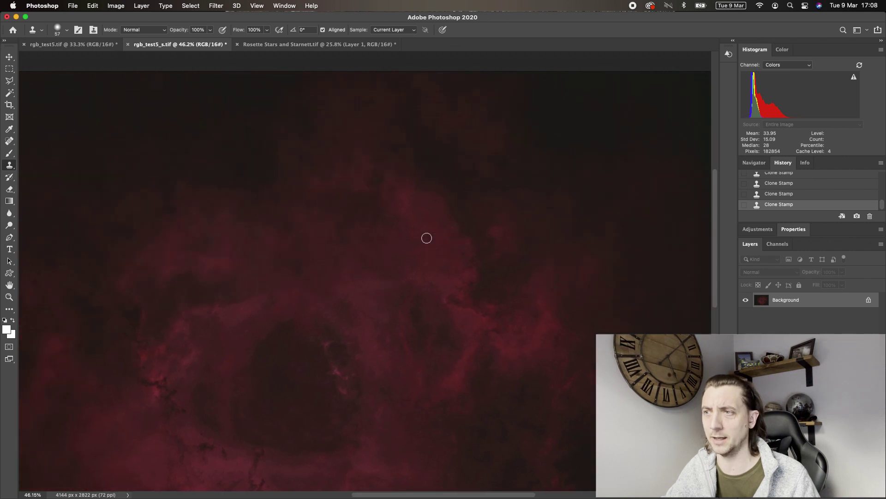
pyautogui.scroll(-2, 426, 237)
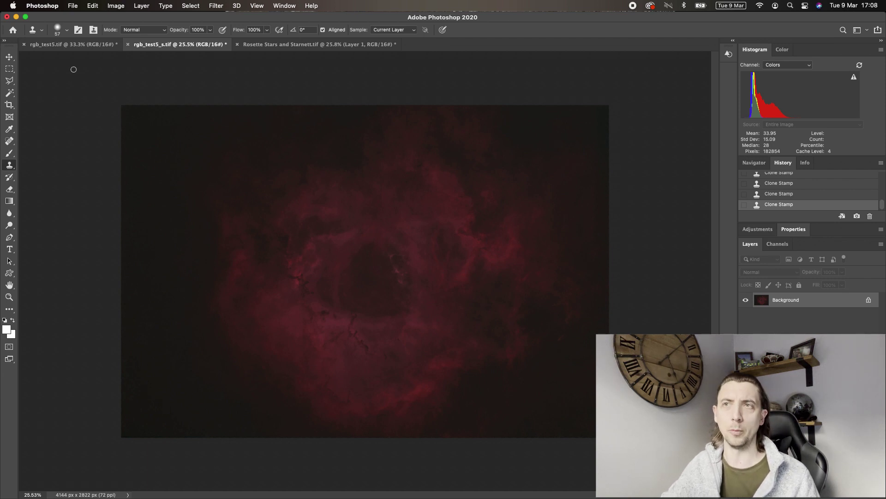
pyautogui.click(67, 45)
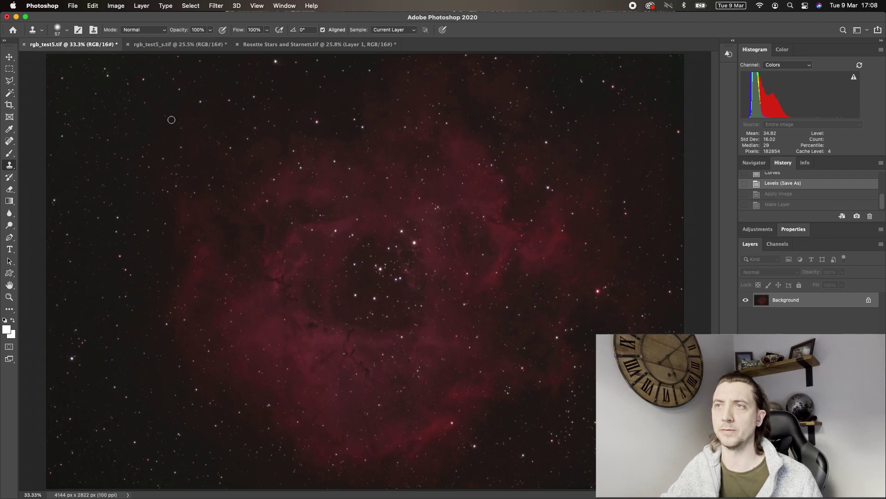
pyautogui.click(158, 45)
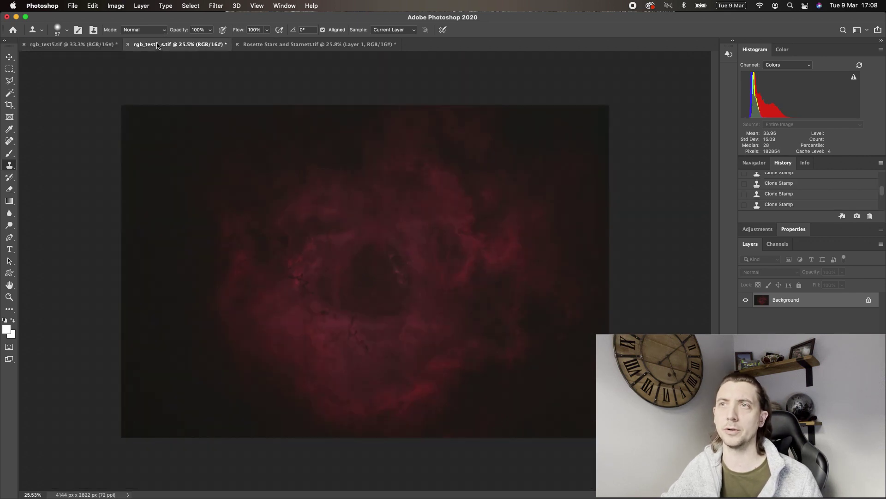
pyautogui.click(92, 45)
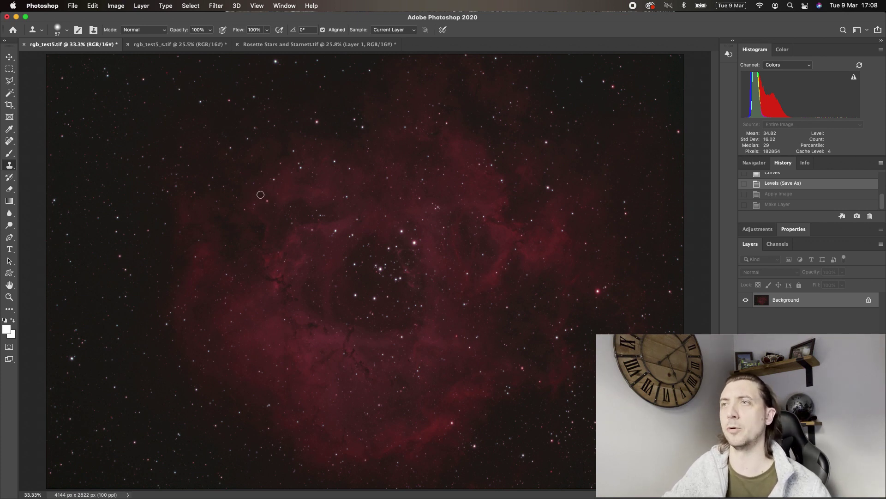
# Step: Set up Apply Image with rgb_test5_s.tif as source and Subtract blending
pyautogui.click(114, 6)
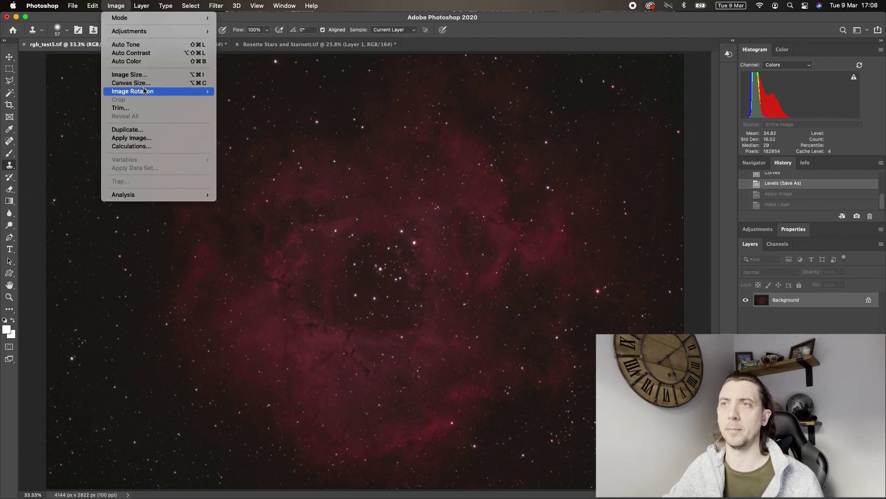
pyautogui.click(131, 138)
pyautogui.moveTo(663, 72); pyautogui.dragTo(348, 90)
pyautogui.click(331, 106)
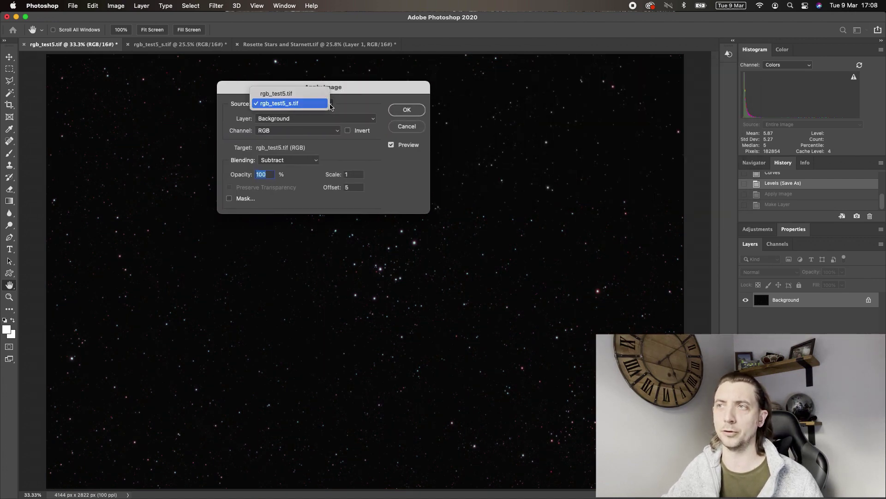
pyautogui.click(286, 106)
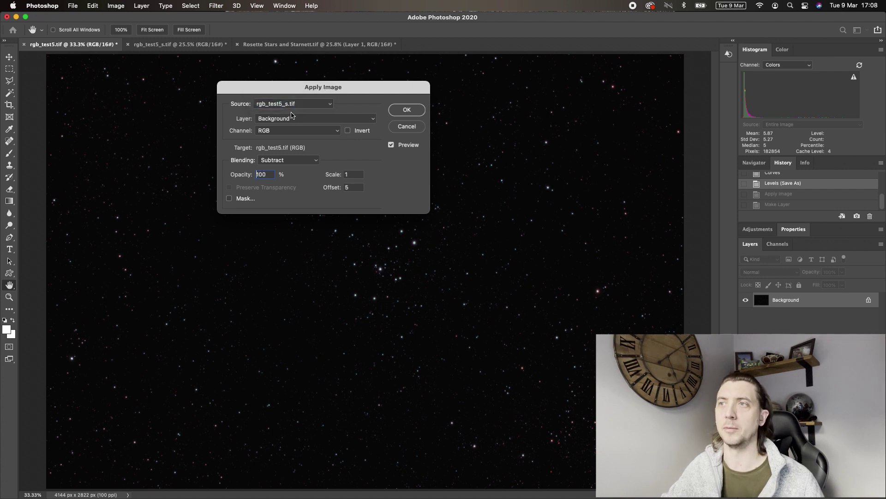
pyautogui.click(273, 159)
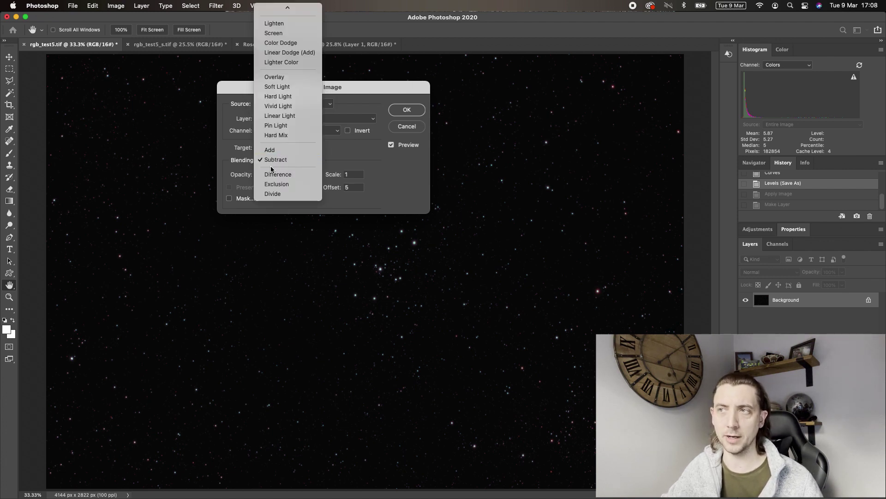
pyautogui.click(273, 159)
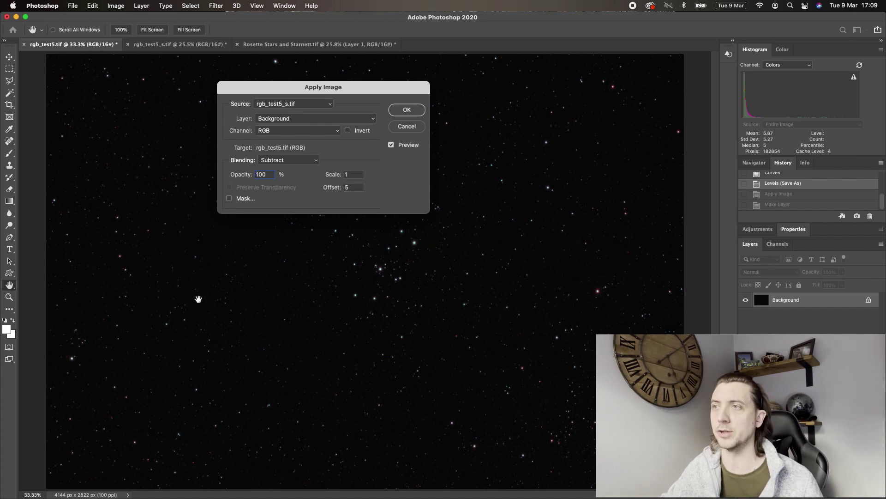
# Step: Set the Apply Image offset to 5 and apply the subtraction
pyautogui.doubleClick(352, 187)
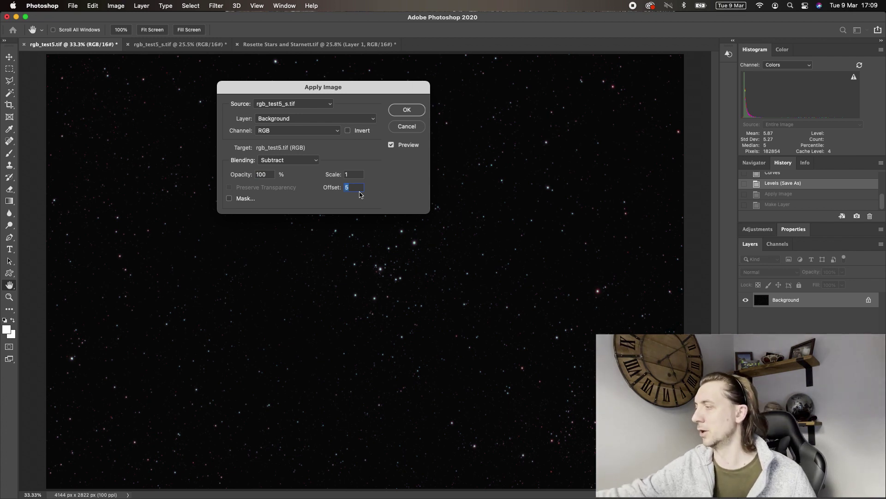
pyautogui.write('30')
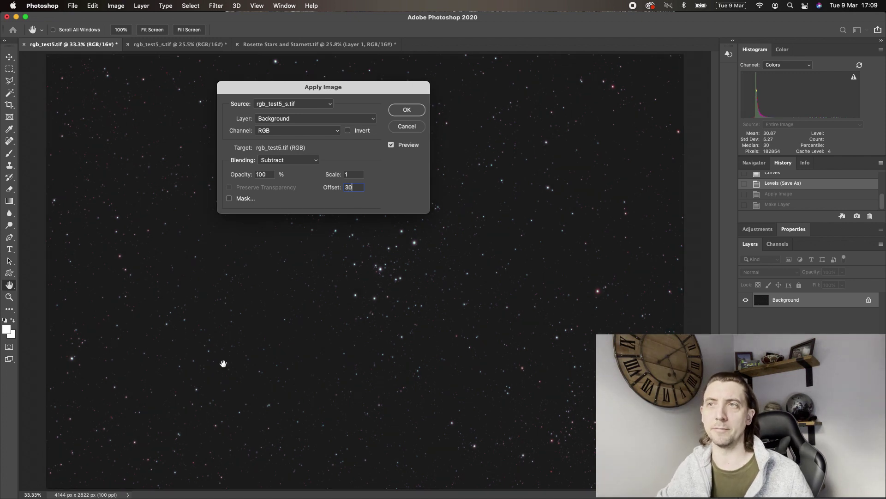
pyautogui.doubleClick(356, 186)
pyautogui.write('1')
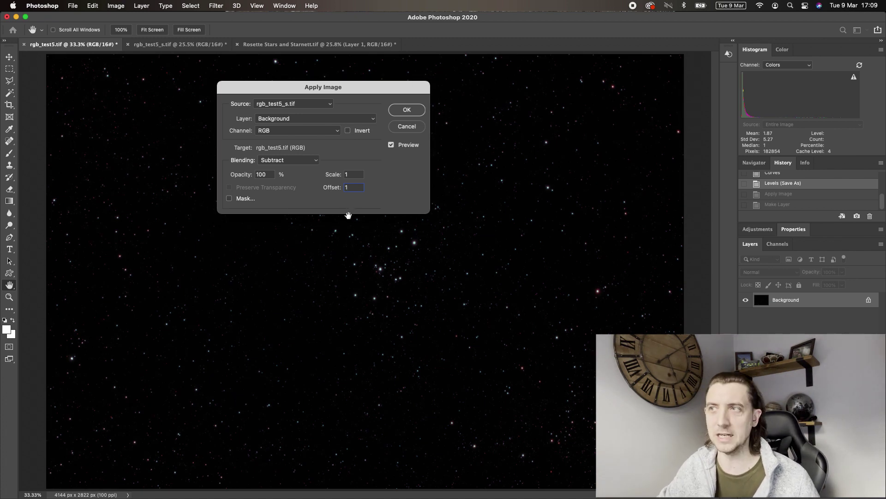
pyautogui.doubleClick(347, 187)
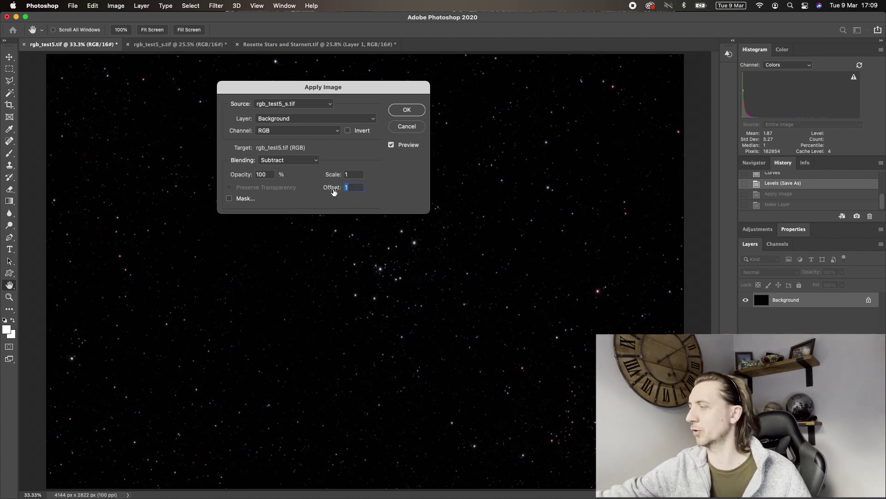
pyautogui.write('5')
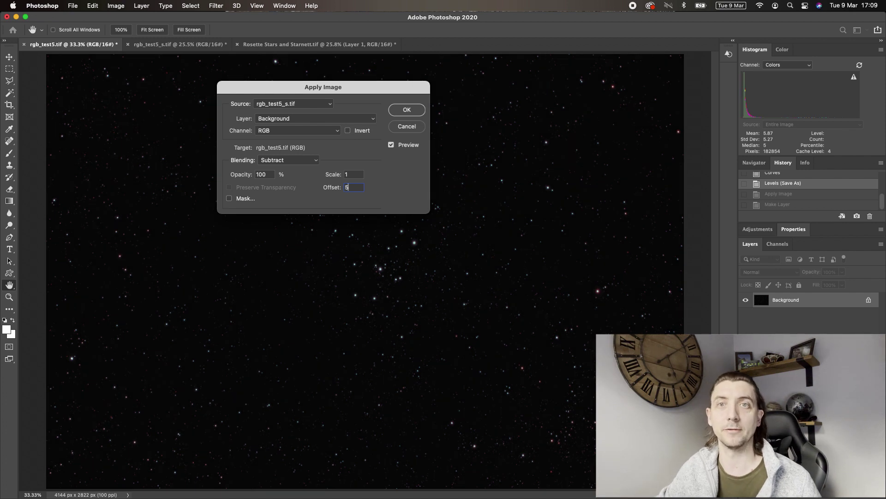
pyautogui.click(409, 112)
pyautogui.press('s')
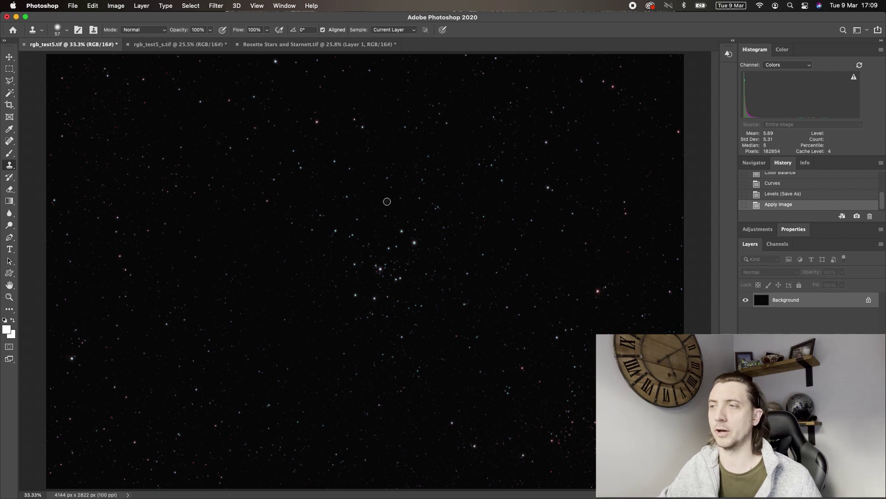
# Step: Brighten the starless rgb_test5_s.tif with an upward-bent Curves adjustment
pyautogui.click(149, 46)
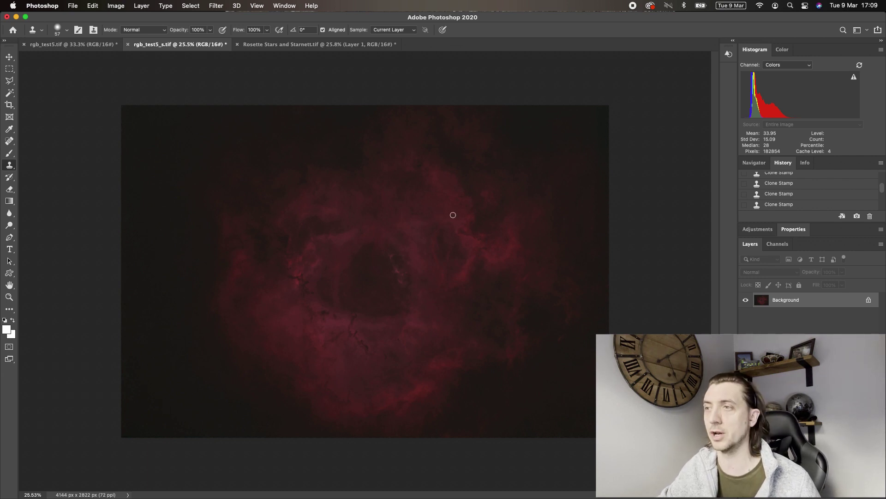
pyautogui.click(116, 6)
pyautogui.moveTo(161, 30)
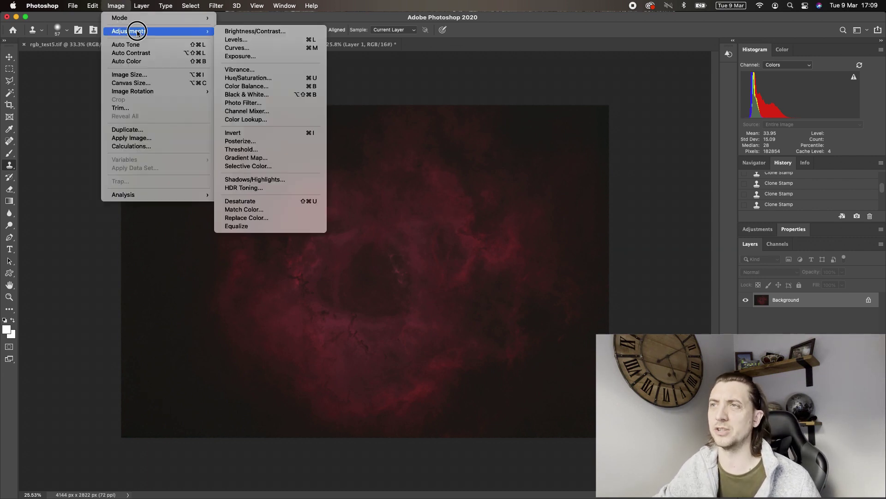
pyautogui.click(259, 48)
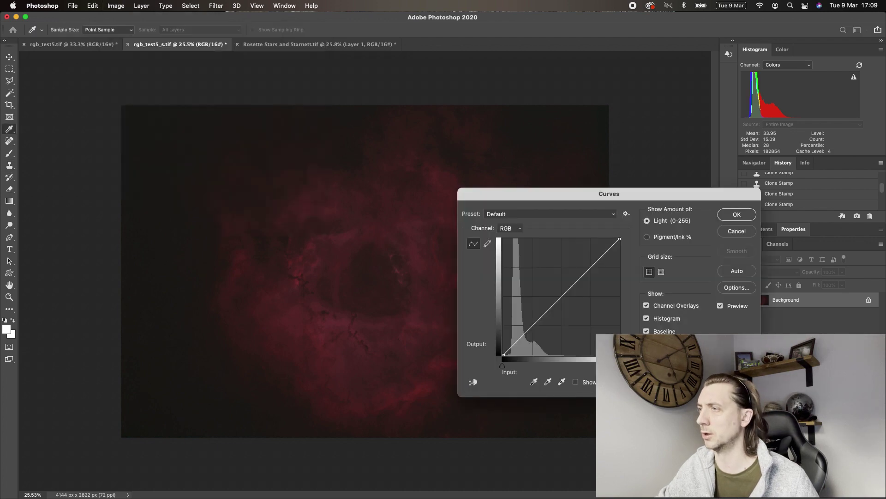
pyautogui.moveTo(590, 268); pyautogui.dragTo(576, 255)
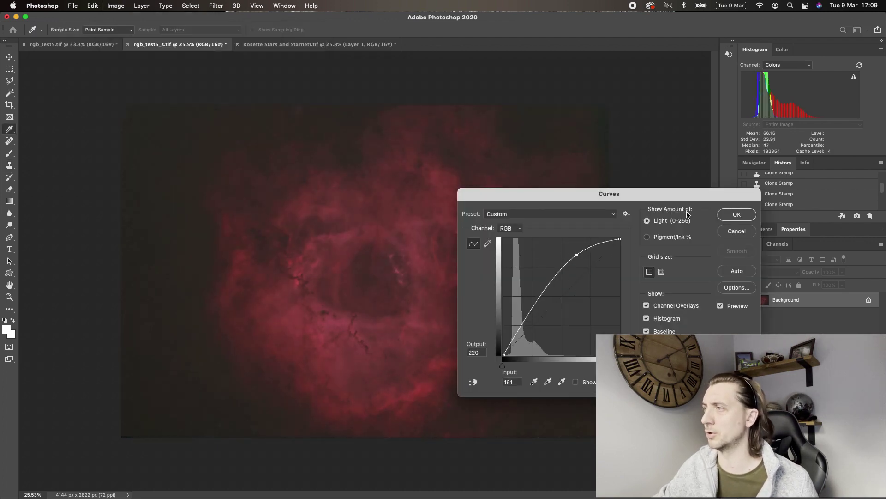
pyautogui.click(736, 214)
# Step: Boost the nebula with Vibrance +11 and Saturation +7
pyautogui.click(115, 5)
pyautogui.moveTo(139, 31)
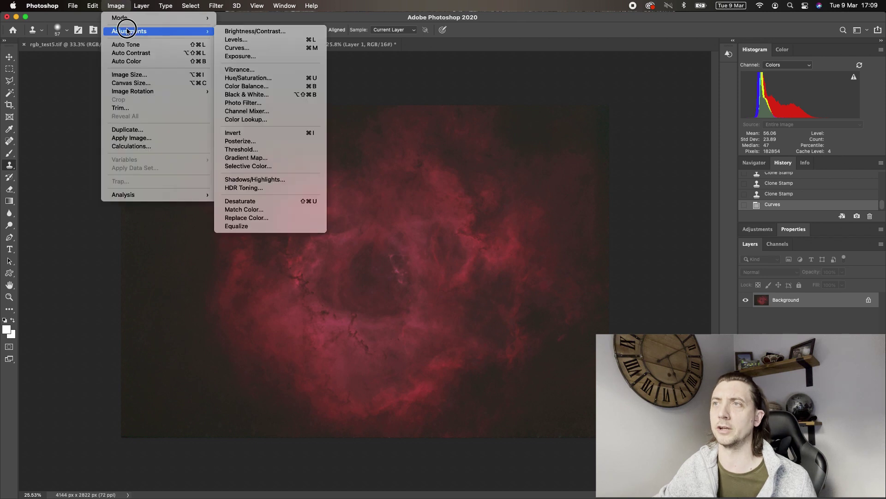
pyautogui.click(249, 69)
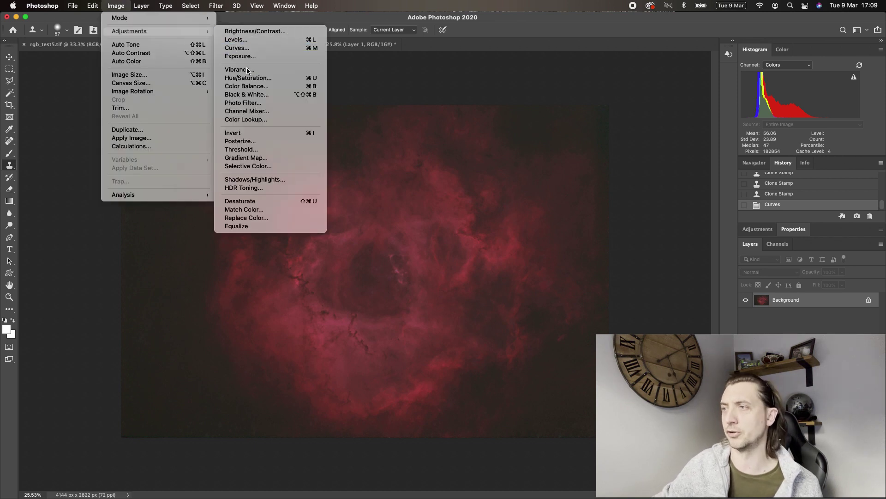
pyautogui.moveTo(377, 231)
pyautogui.mouseDown()
pyautogui.moveTo(398, 229)
pyautogui.moveTo(384, 257)
pyautogui.moveTo(382, 231)
pyautogui.moveTo(376, 254)
pyautogui.moveTo(383, 254)
pyautogui.mouseUp()
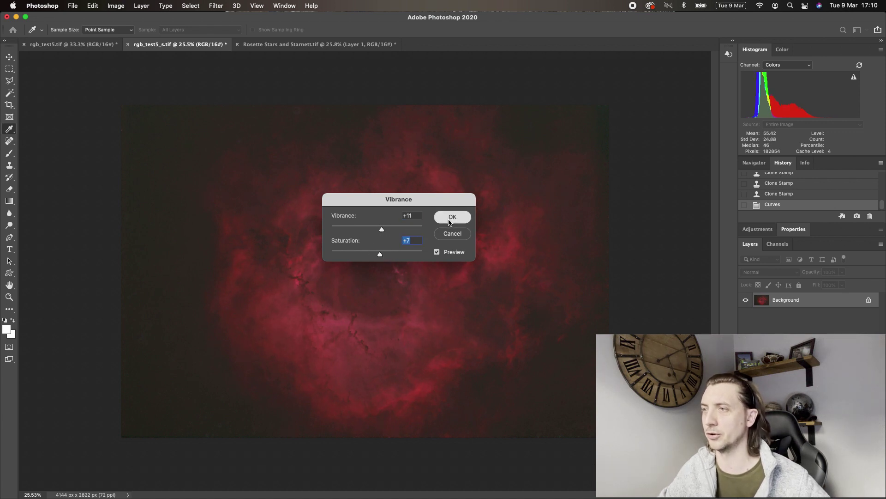
pyautogui.click(446, 218)
pyautogui.press('s')
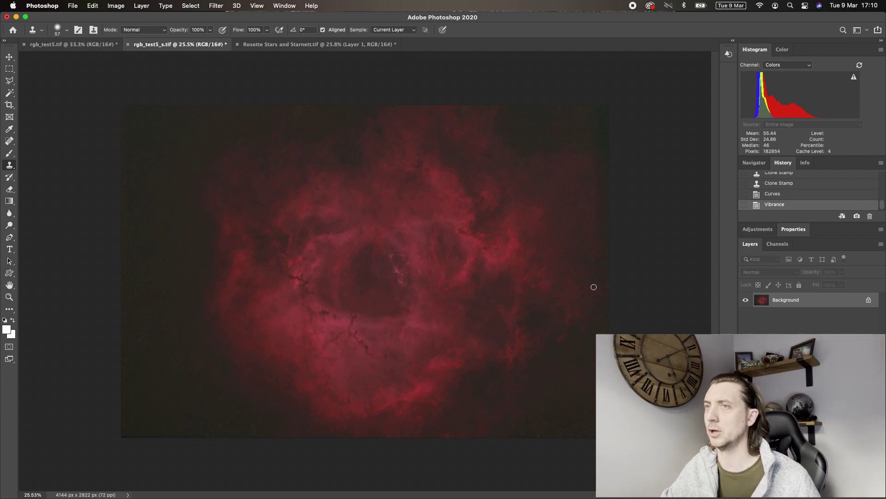
# Step: Unlock the stars image's Background, bring it into rgb_test5_s.tif as Layer 1, and compare visibility
pyautogui.click(66, 44)
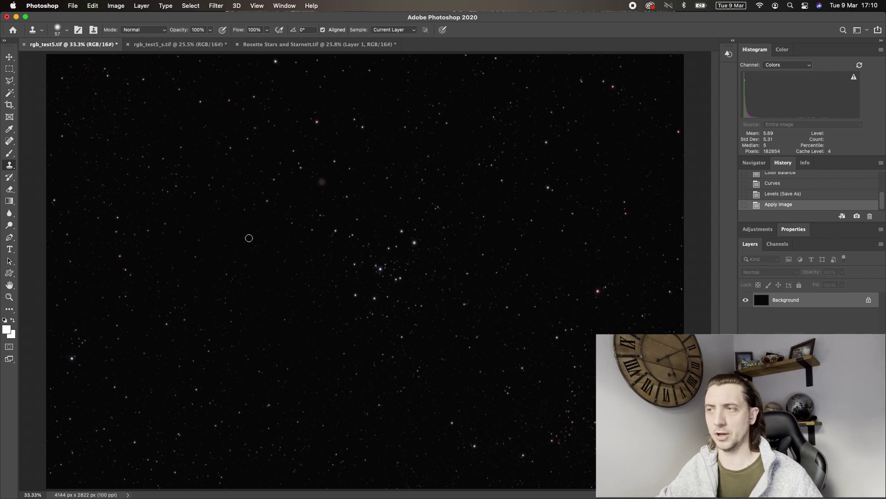
pyautogui.click(868, 300)
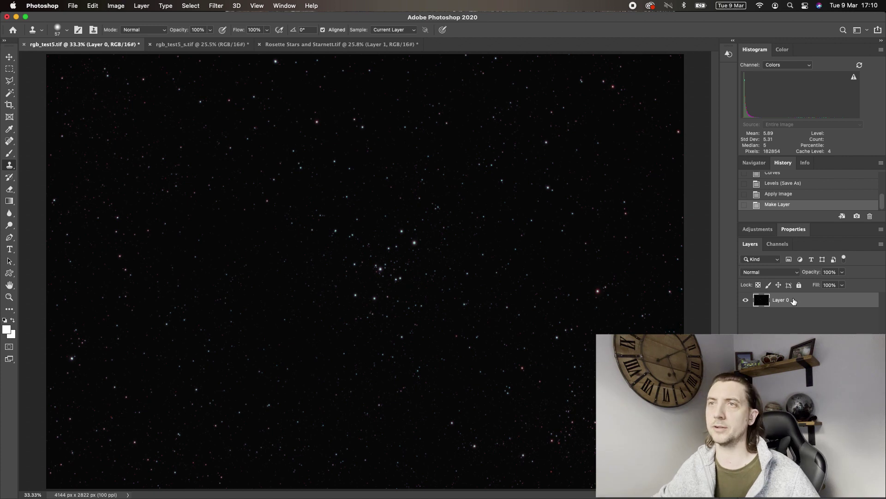
pyautogui.click(190, 44)
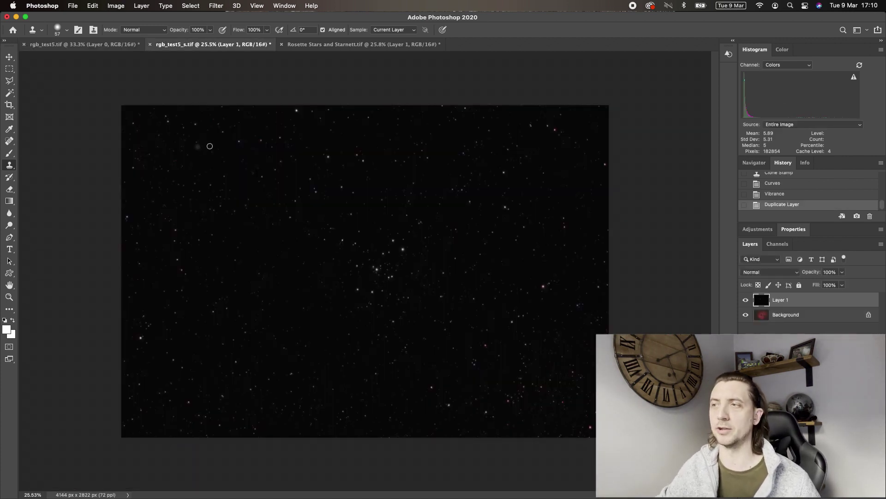
pyautogui.click(793, 315)
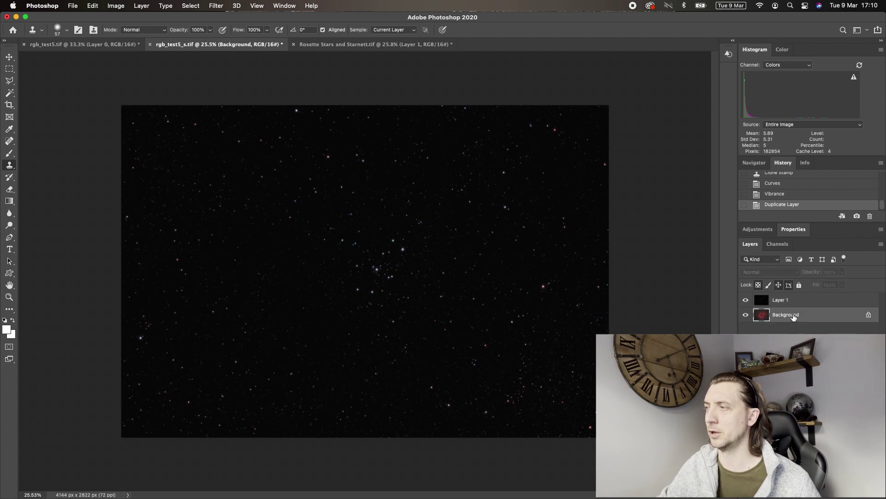
pyautogui.click(746, 301)
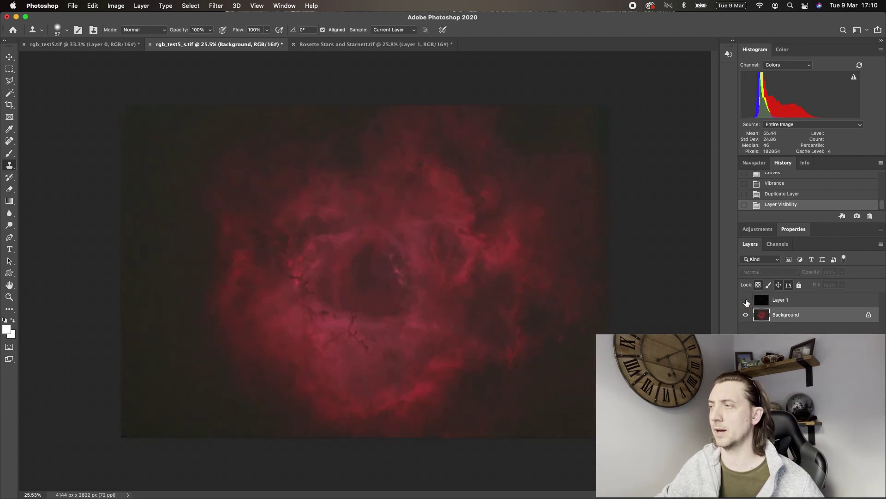
pyautogui.click(746, 301)
pyautogui.click(797, 305)
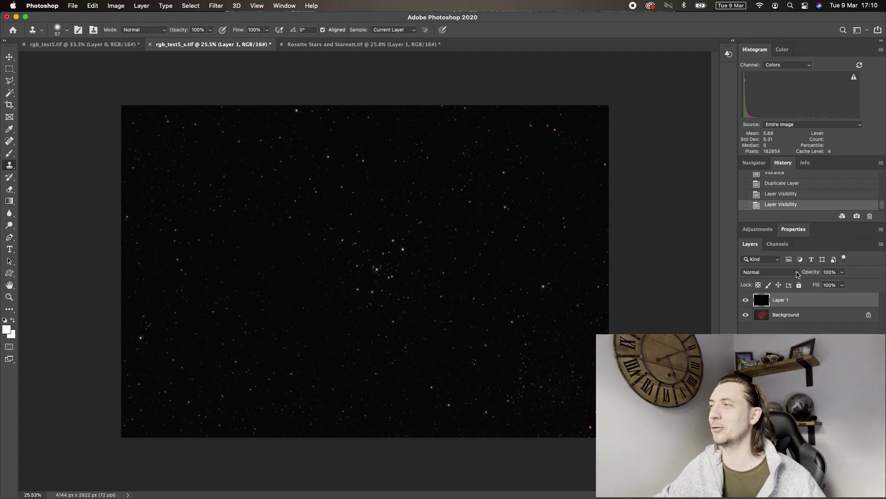
# Step: Set stars Layer 1 to Linear Dodge (Add) blending at 85% opacity
pyautogui.click(797, 274)
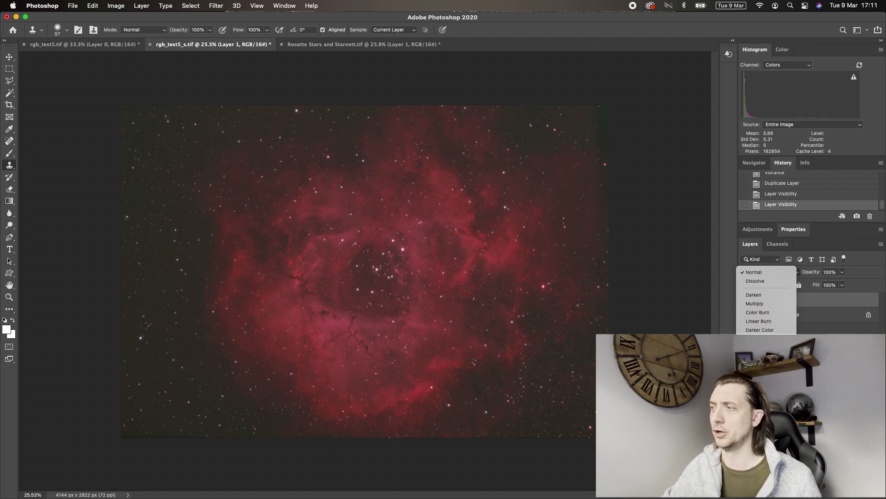
pyautogui.click(762, 369)
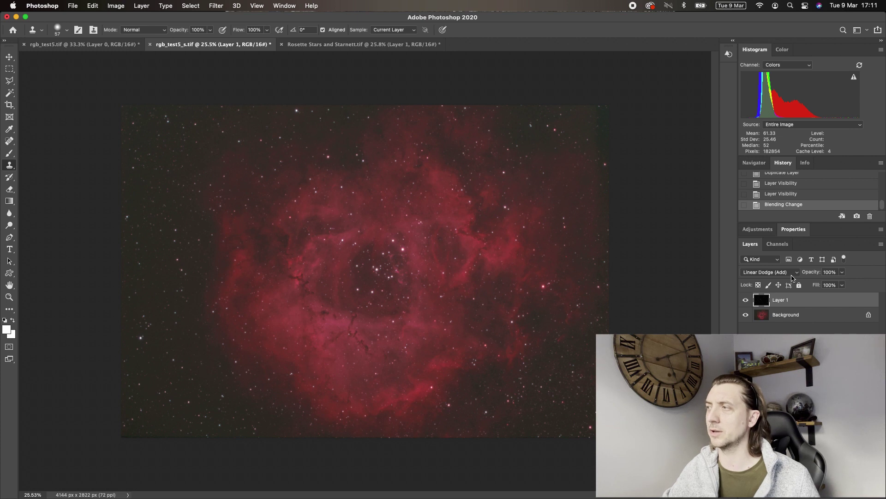
pyautogui.click(842, 272)
pyautogui.moveTo(841, 285); pyautogui.dragTo(783, 289)
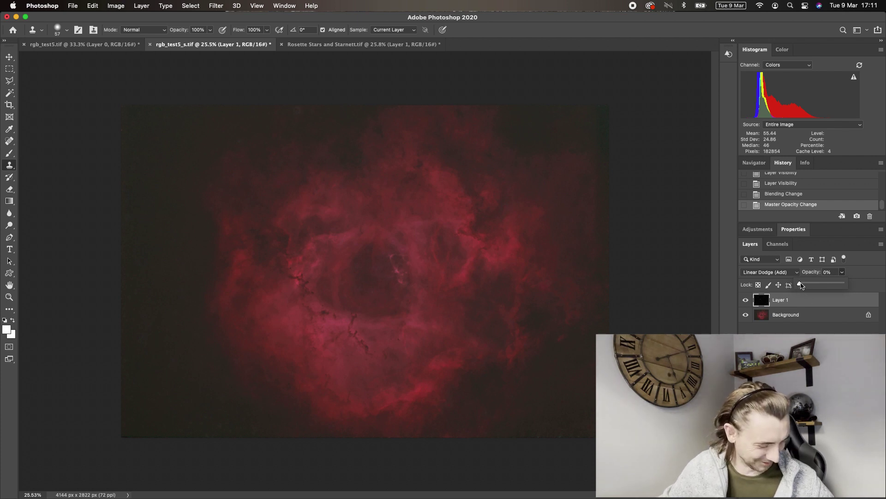
pyautogui.moveTo(801, 286); pyautogui.dragTo(835, 284)
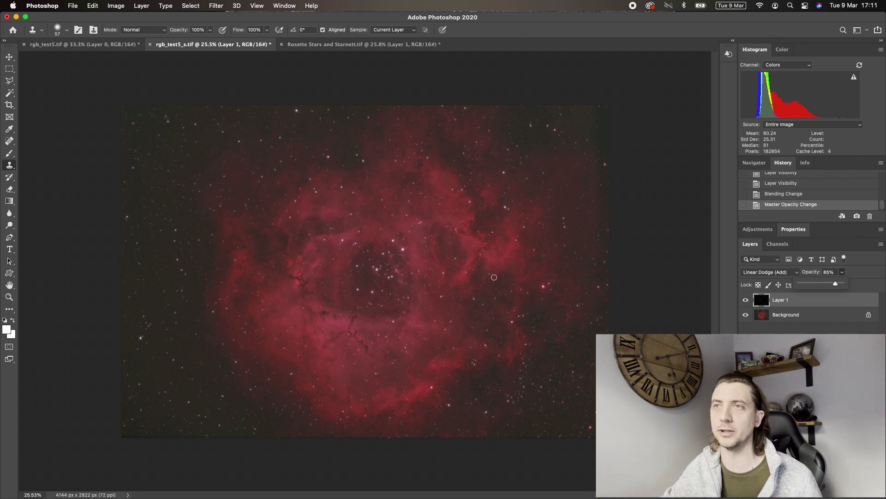
# Step: Switch to the Rosette Stars and Starnett.tif document holding Layer 2 and the Linear Dodge Layer 1
pyautogui.click(327, 47)
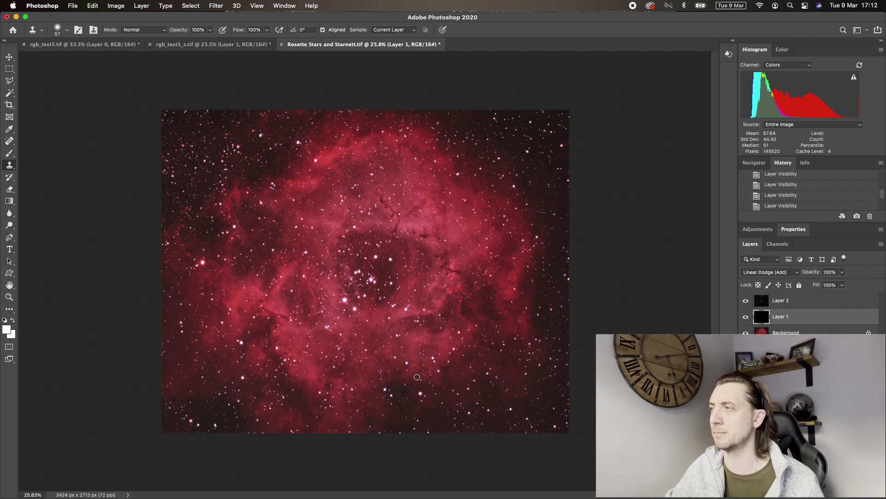
# Step: Hide Layer 2 and lower the Linear Dodge Layer 1 stars to 84% opacity
pyautogui.click(745, 300)
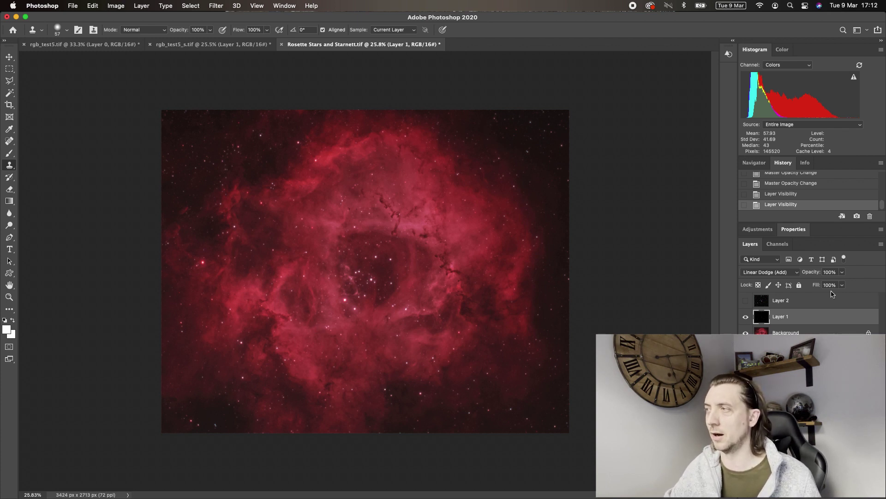
pyautogui.click(842, 272)
pyautogui.moveTo(842, 285); pyautogui.dragTo(835, 285)
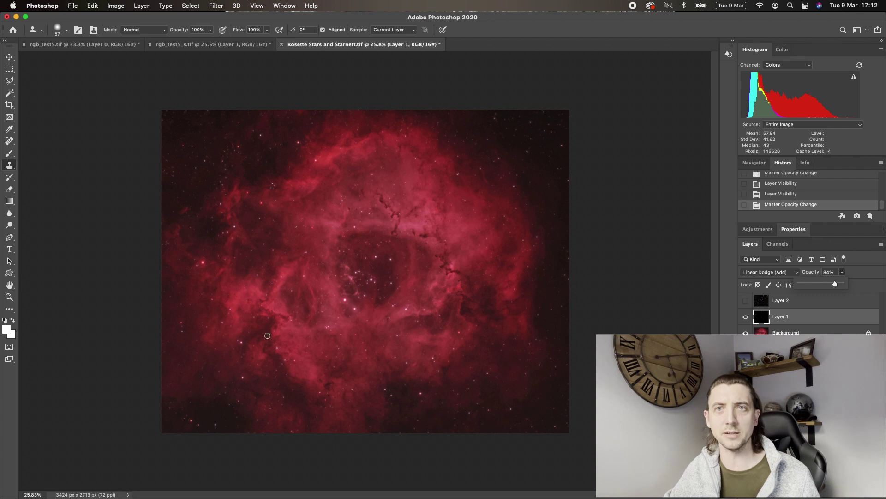